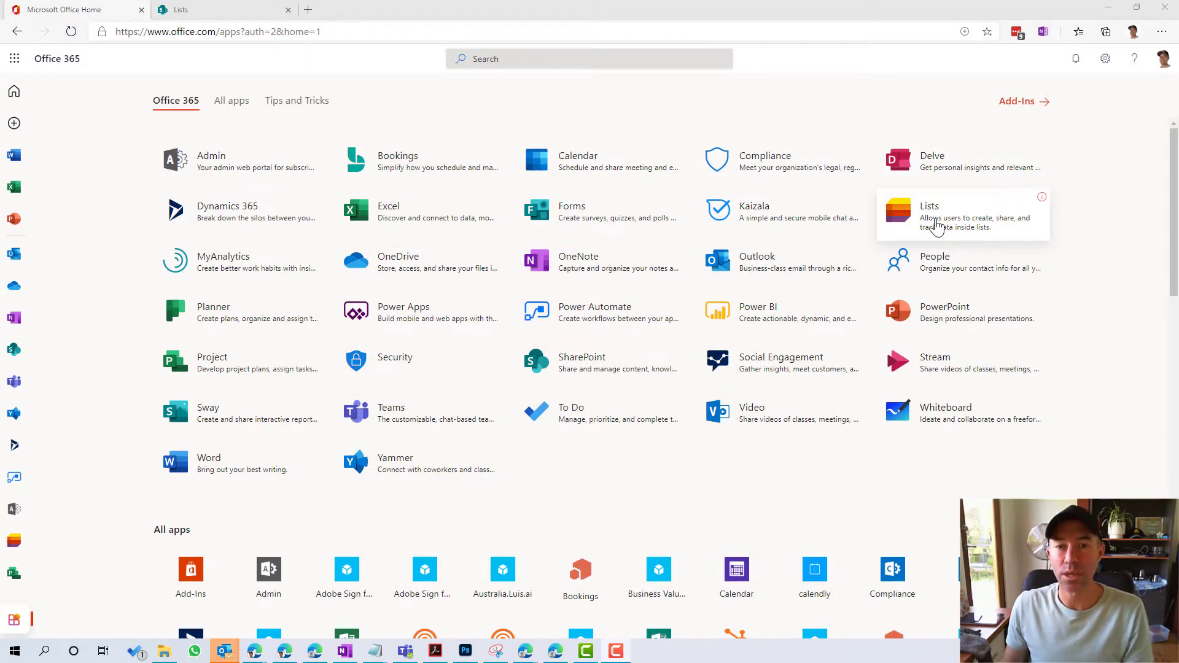
Start a new list from Excel using Survey Results.xlsx in the _demo docs folder
click(937, 228)
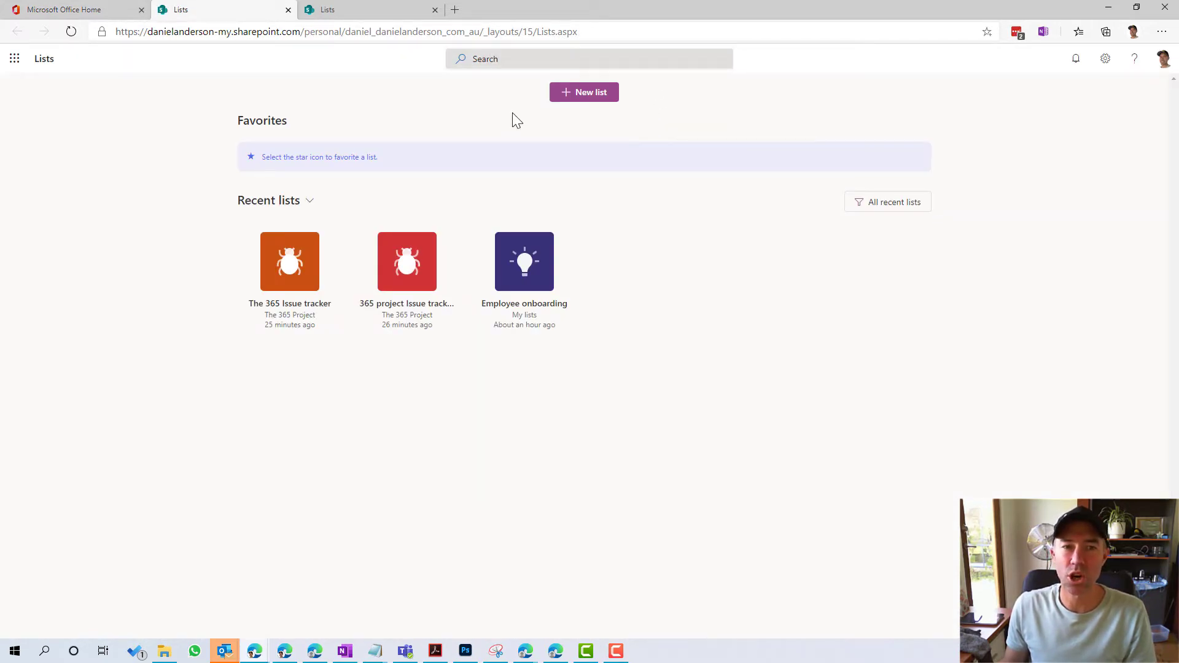
click(592, 91)
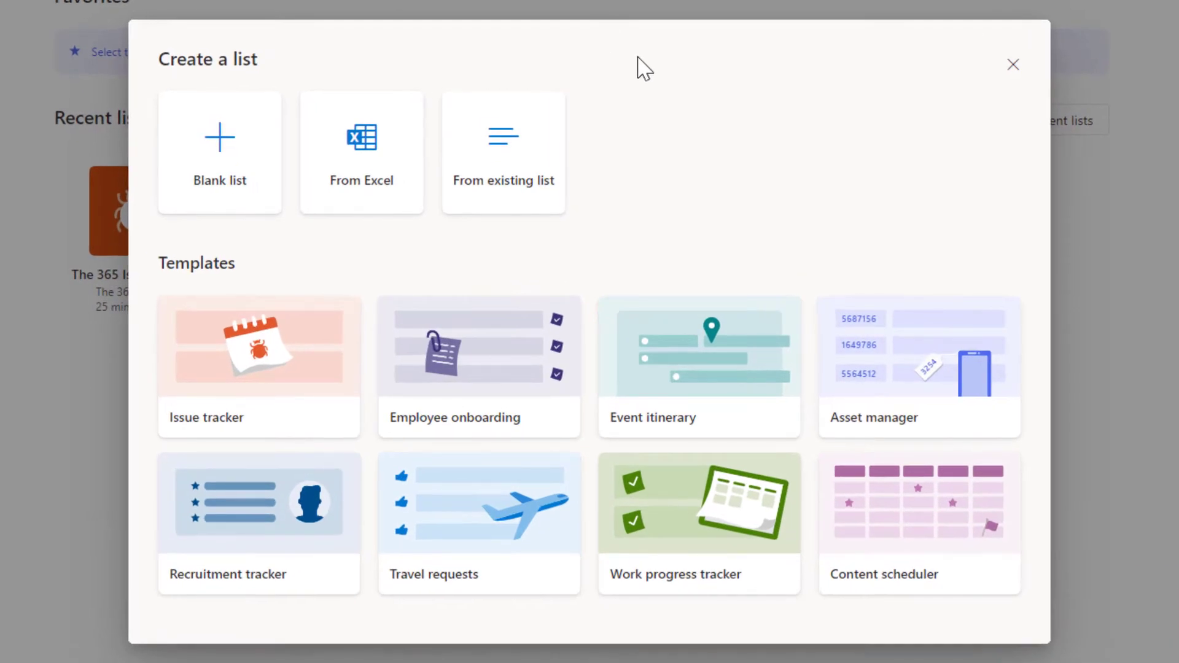
click(358, 159)
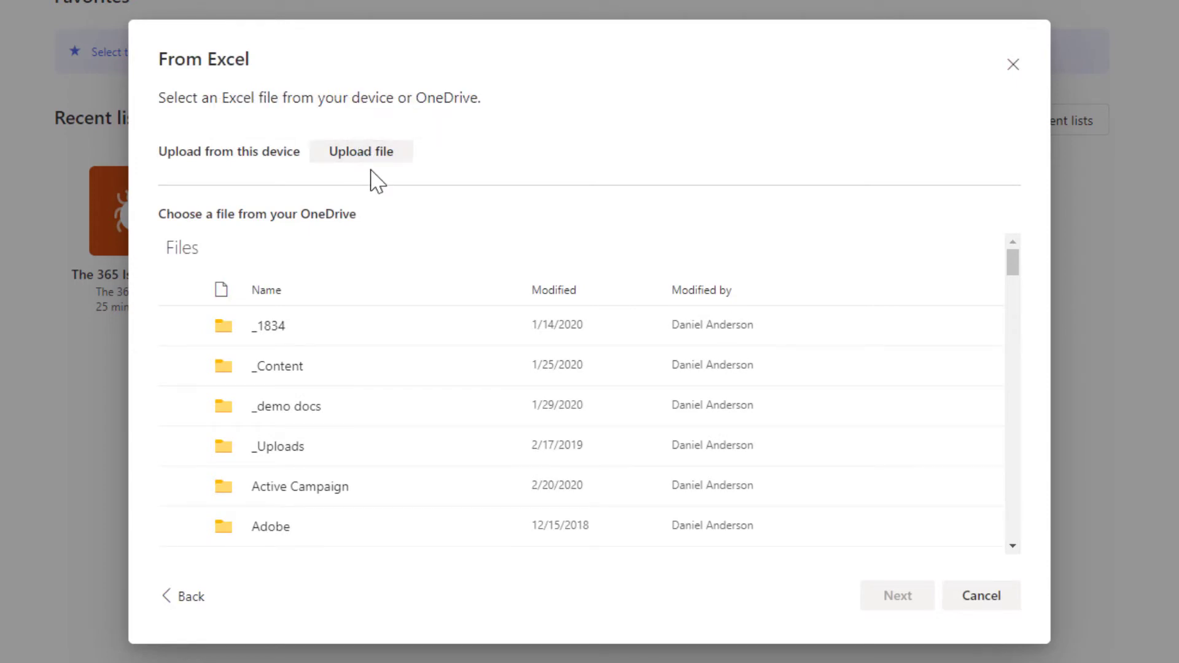
click(290, 406)
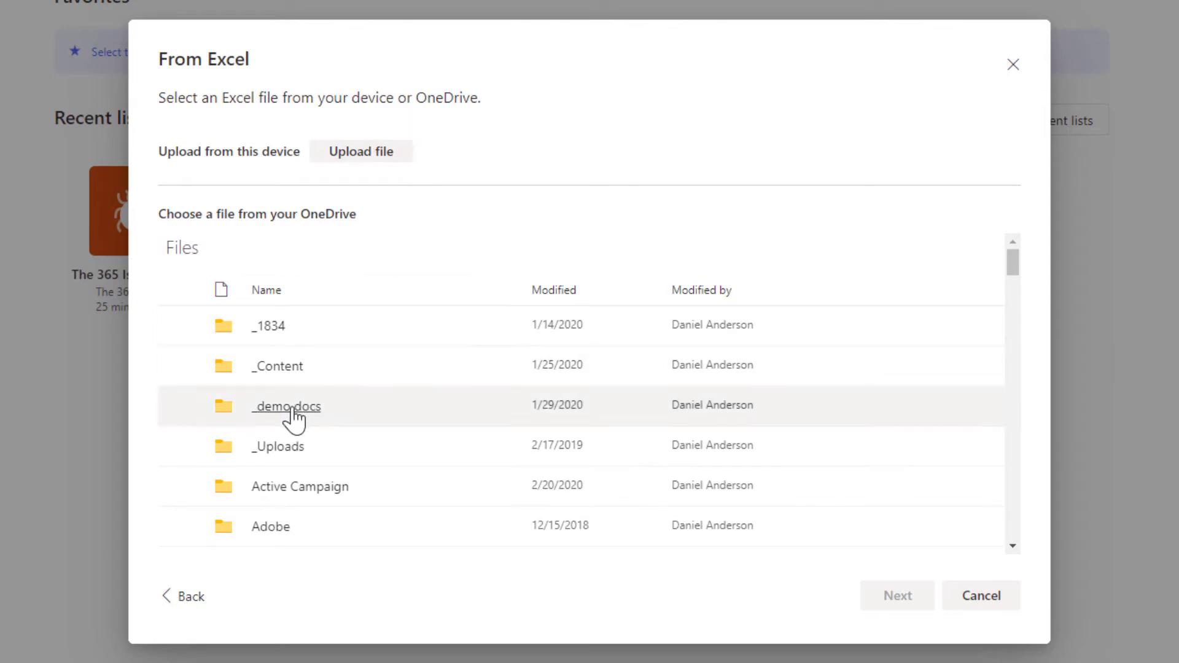
click(415, 456)
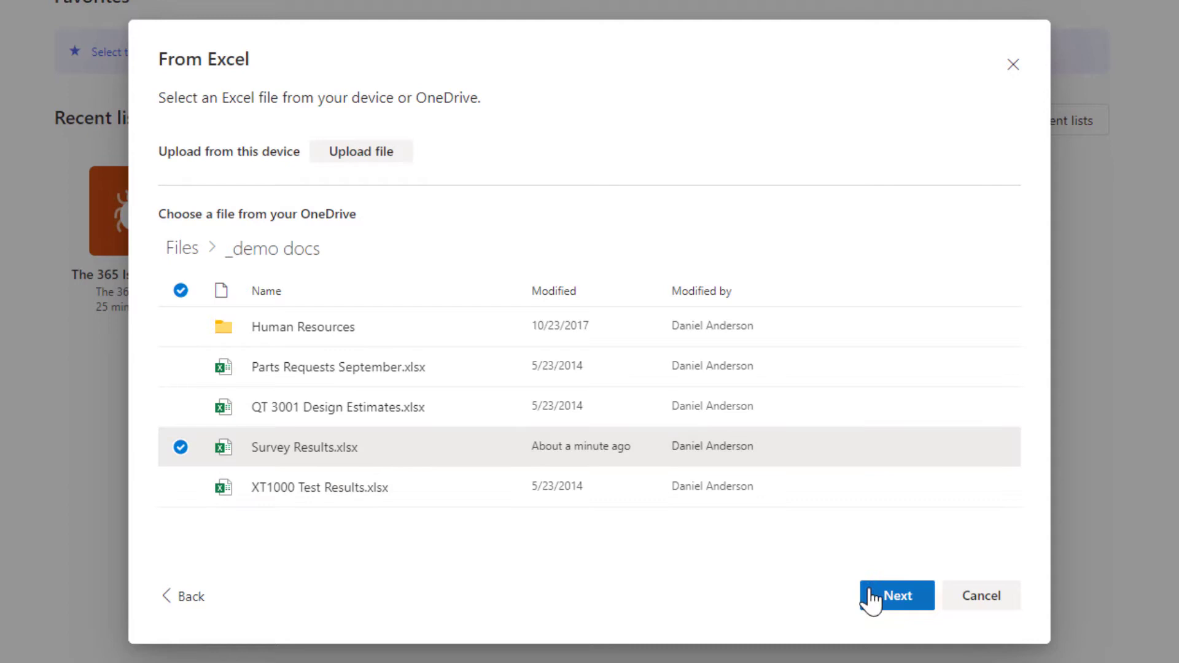
click(893, 600)
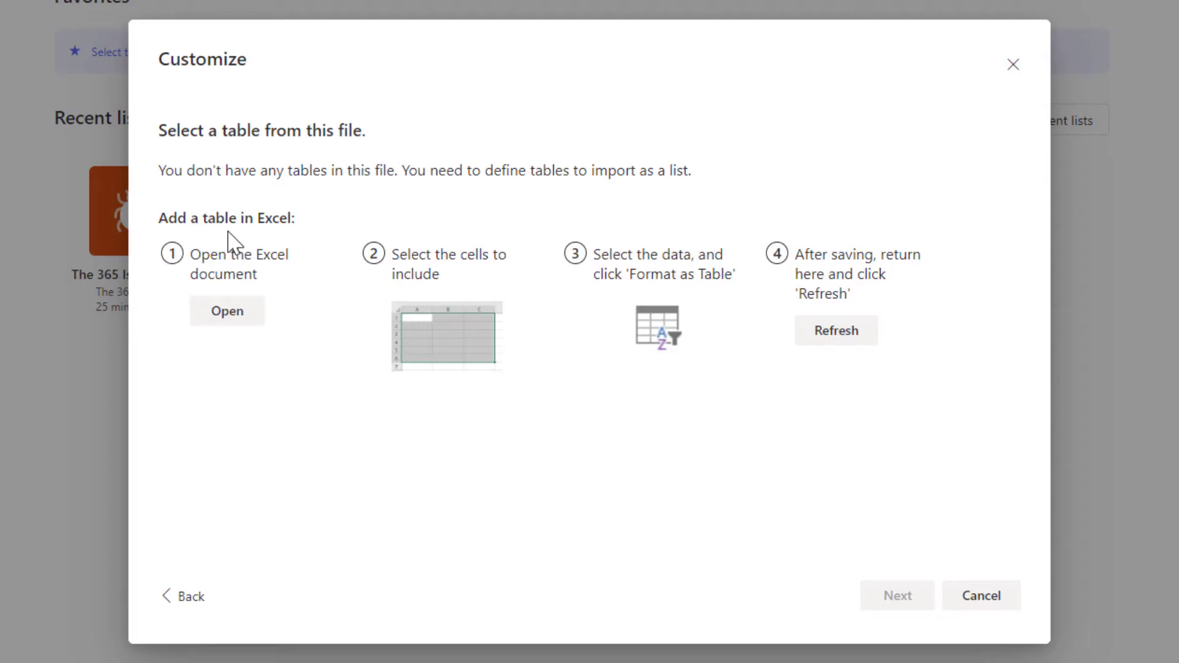
After reading the no-tables notice, open Survey Results.xlsx in Excel for the web
drag(158, 223, 300, 238)
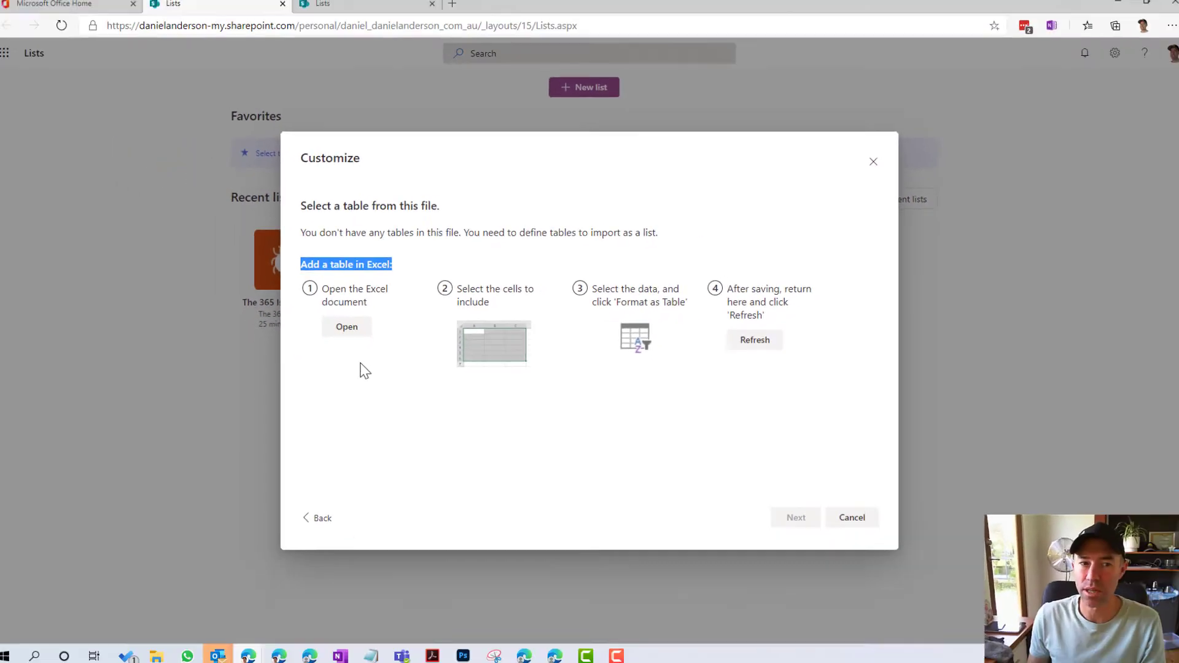
click(236, 317)
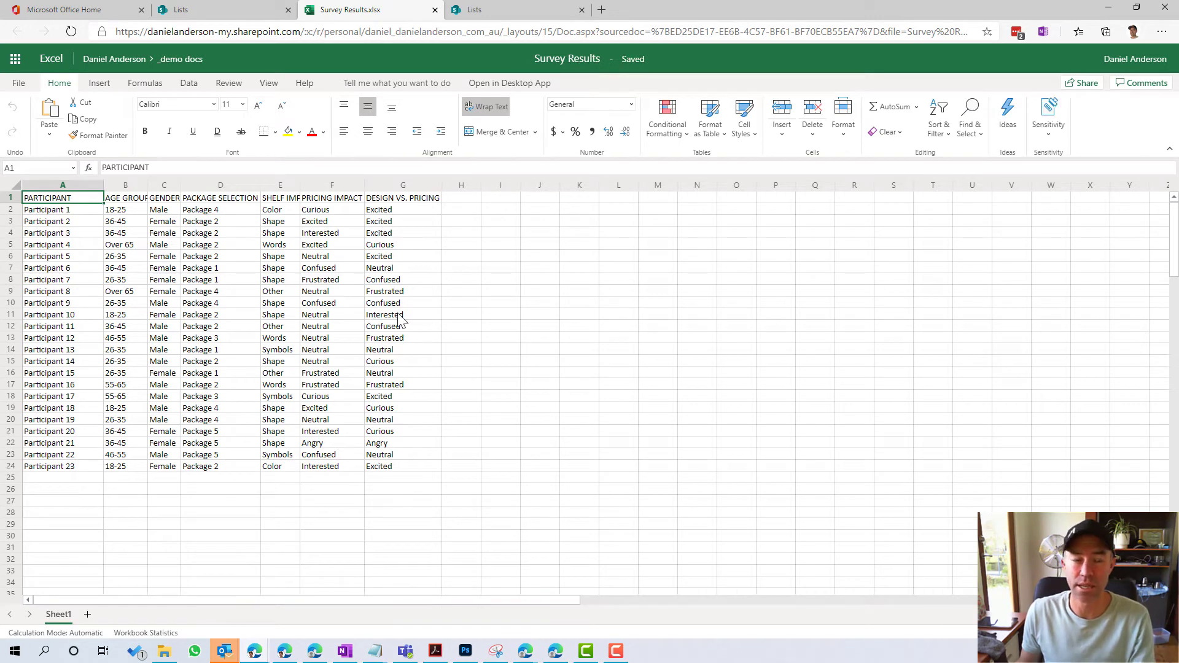
Format A1:G24 as a first light-style table with headers, then return to the Lists import
mouse_move(86, 204)
mouse_down()
mouse_move(311, 211)
mouse_move(408, 360)
mouse_move(406, 468)
mouse_up()
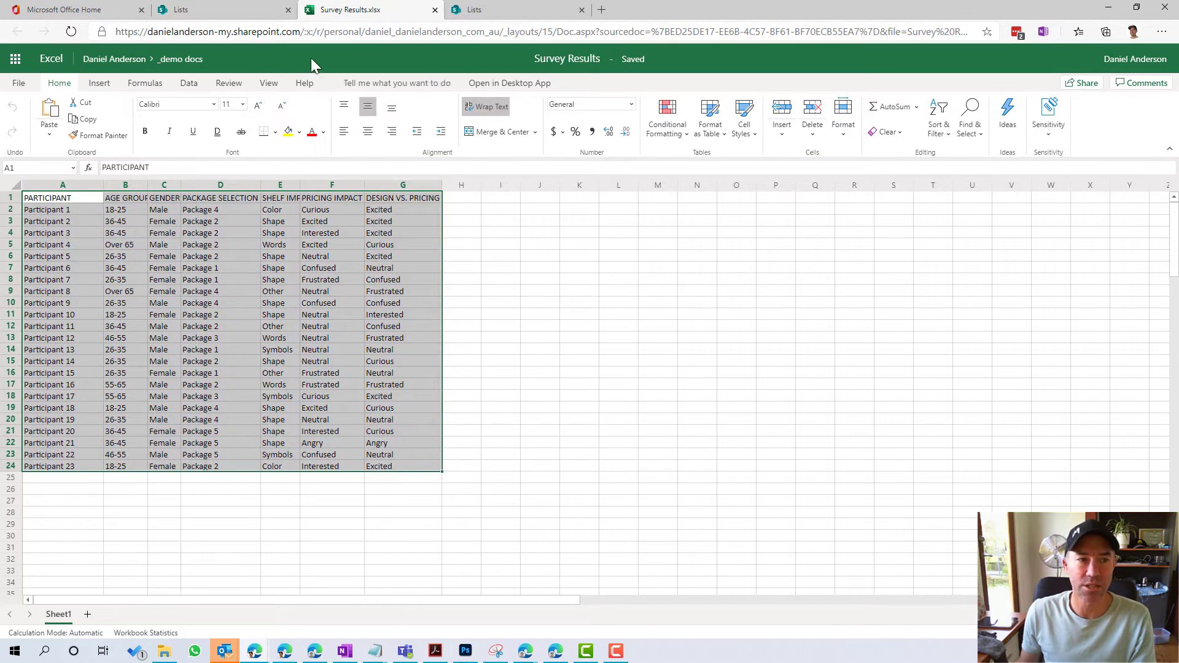
click(202, 10)
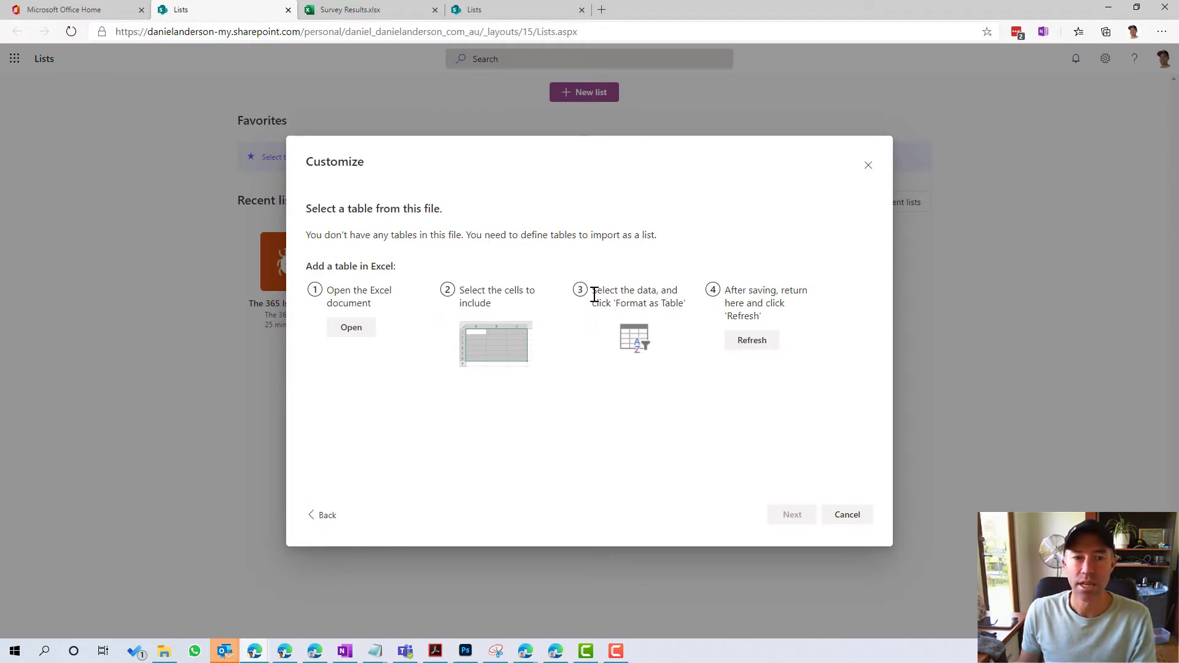
drag(592, 289, 685, 309)
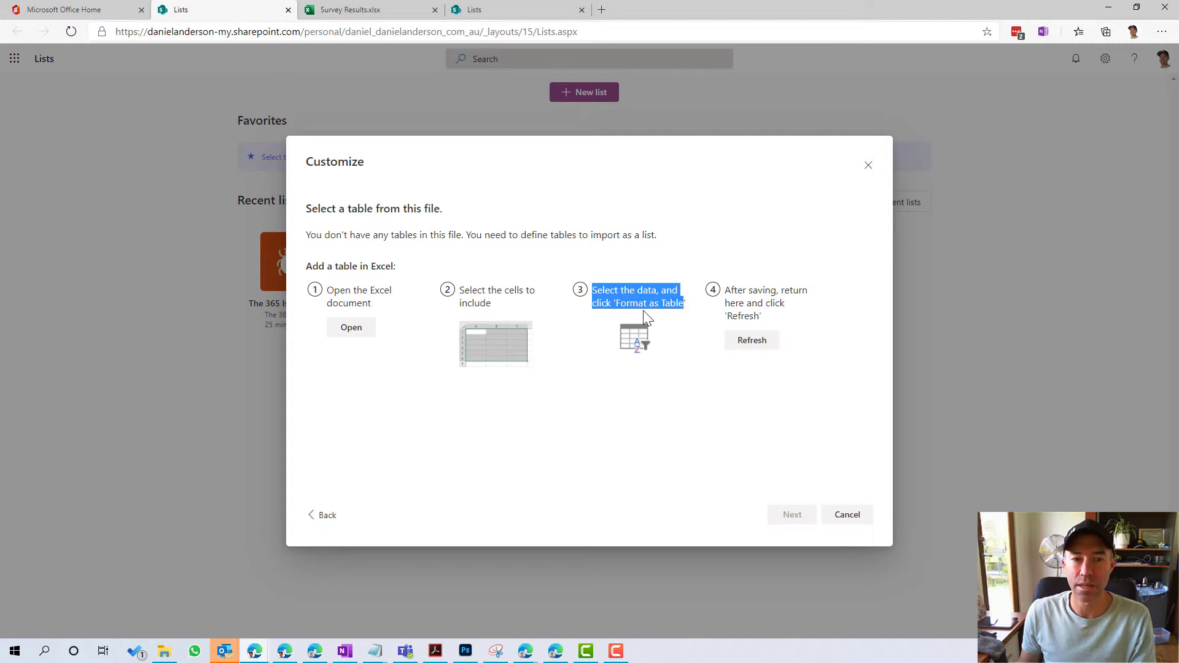
click(354, 10)
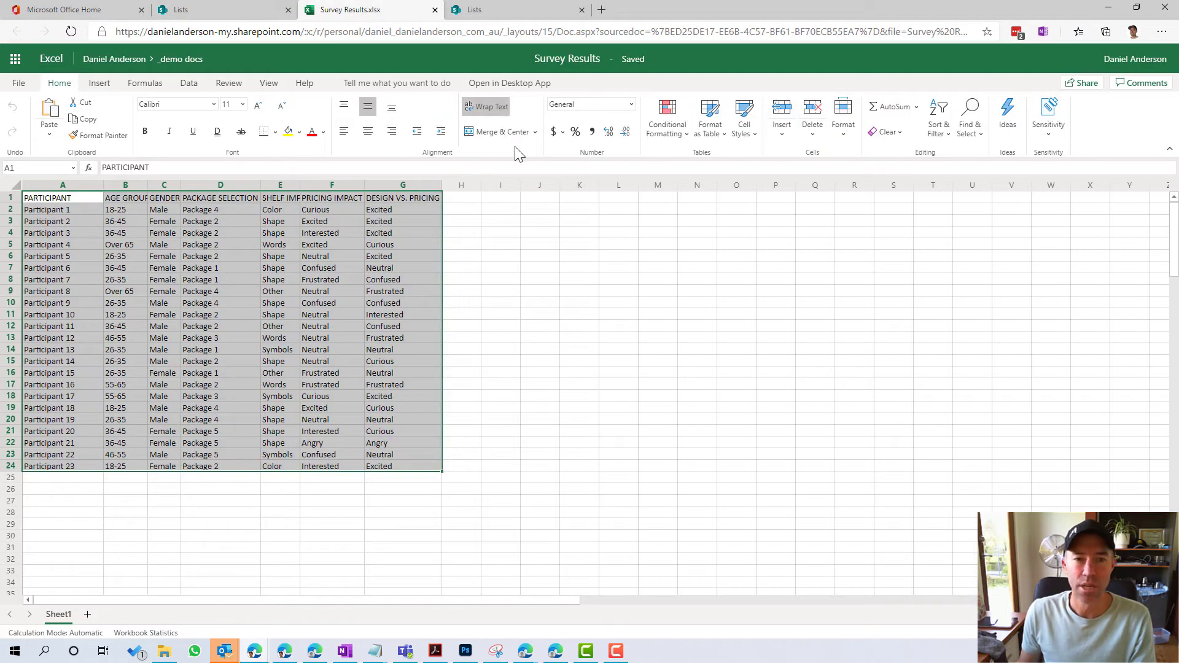
click(722, 134)
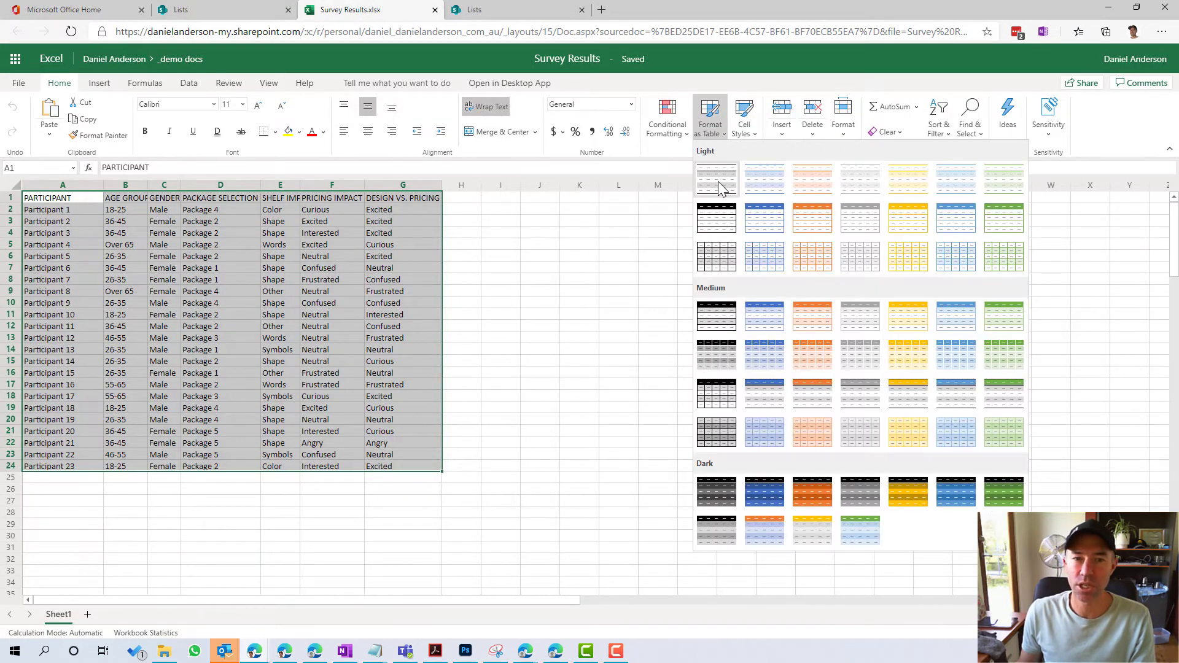
click(717, 180)
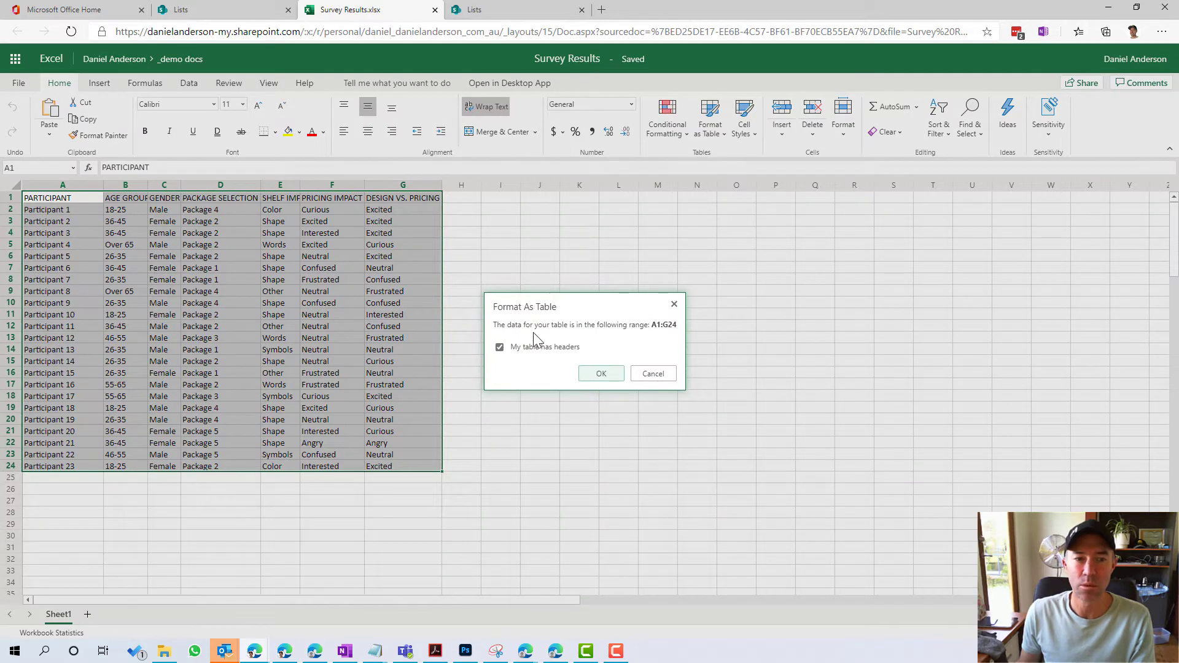
click(601, 374)
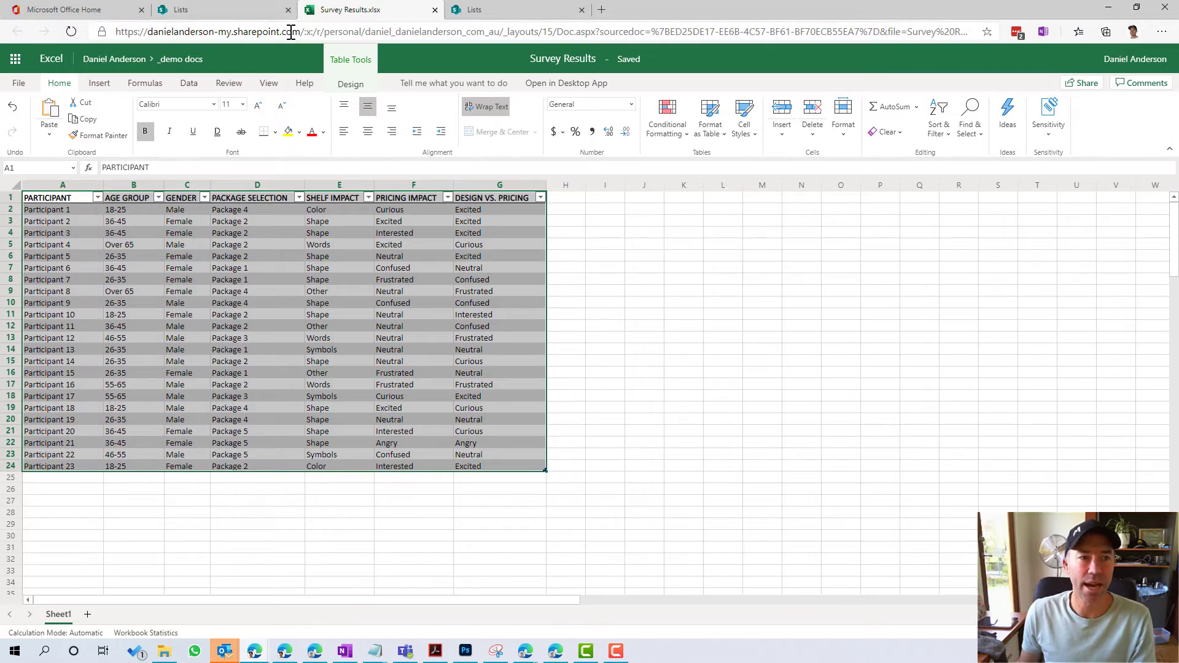
click(235, 8)
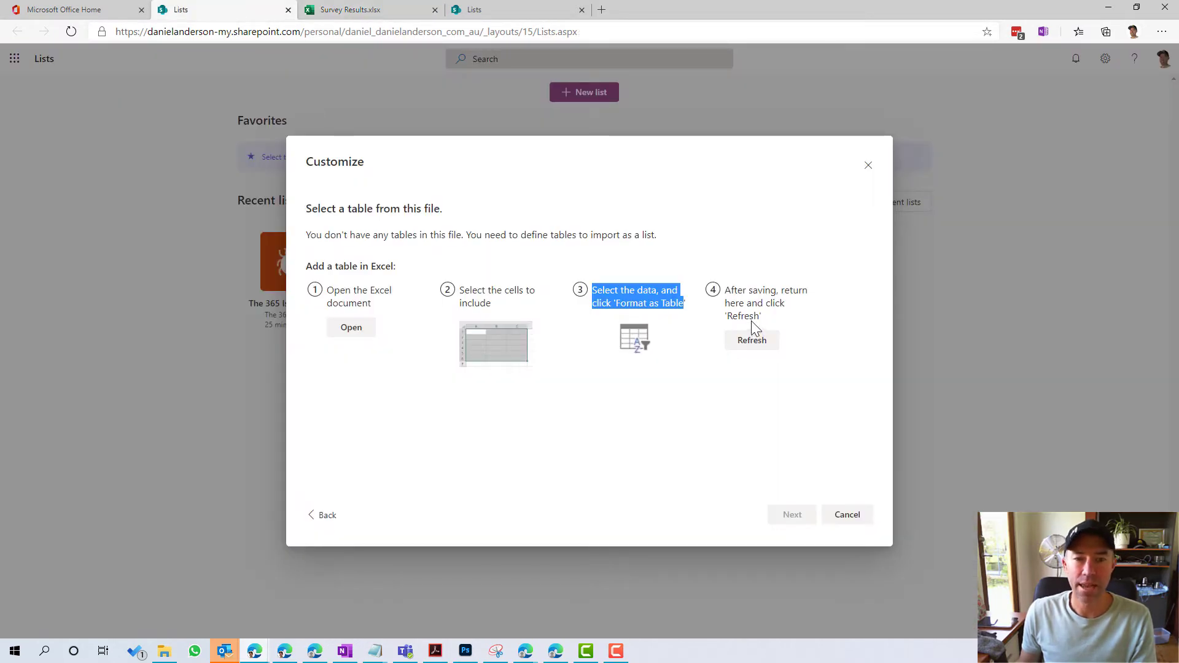
Close the Survey Results.xlsx tab and refresh the import until Table1 loads in the preview
drag(730, 290, 776, 304)
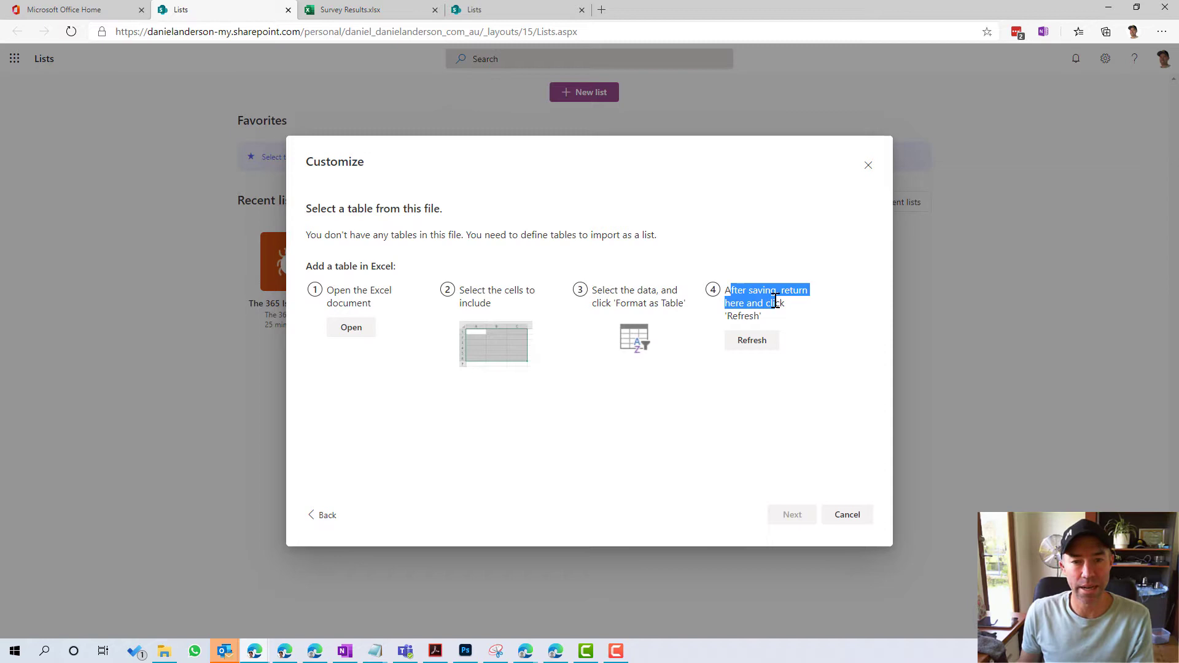
click(749, 348)
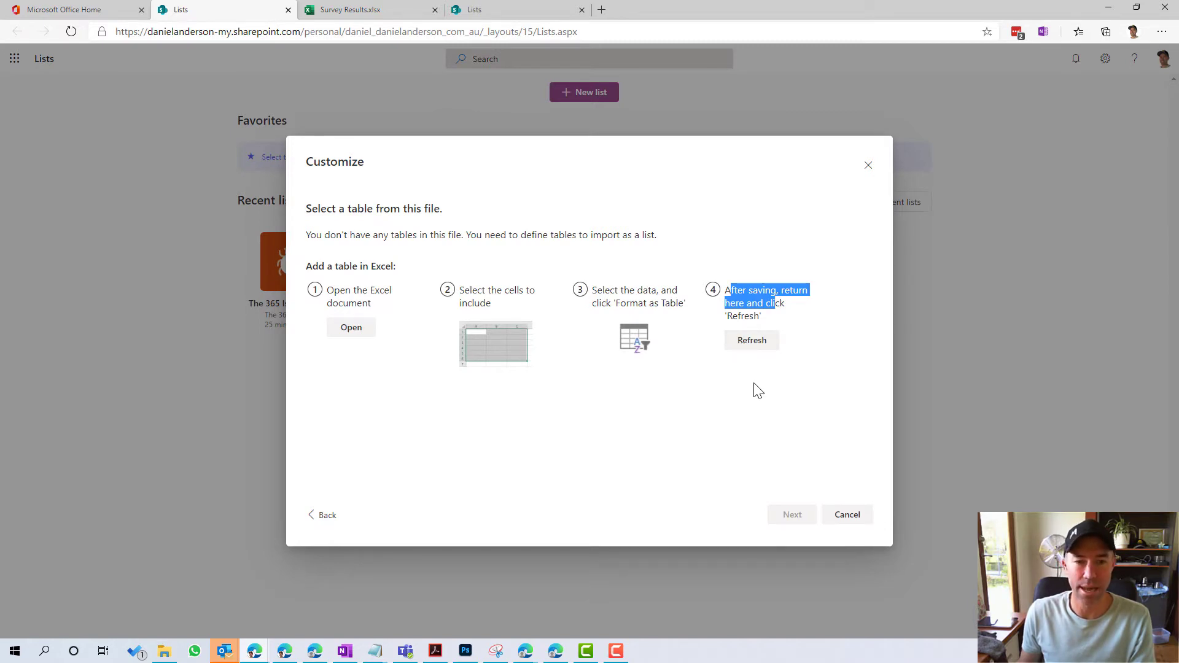
click(753, 351)
click(753, 350)
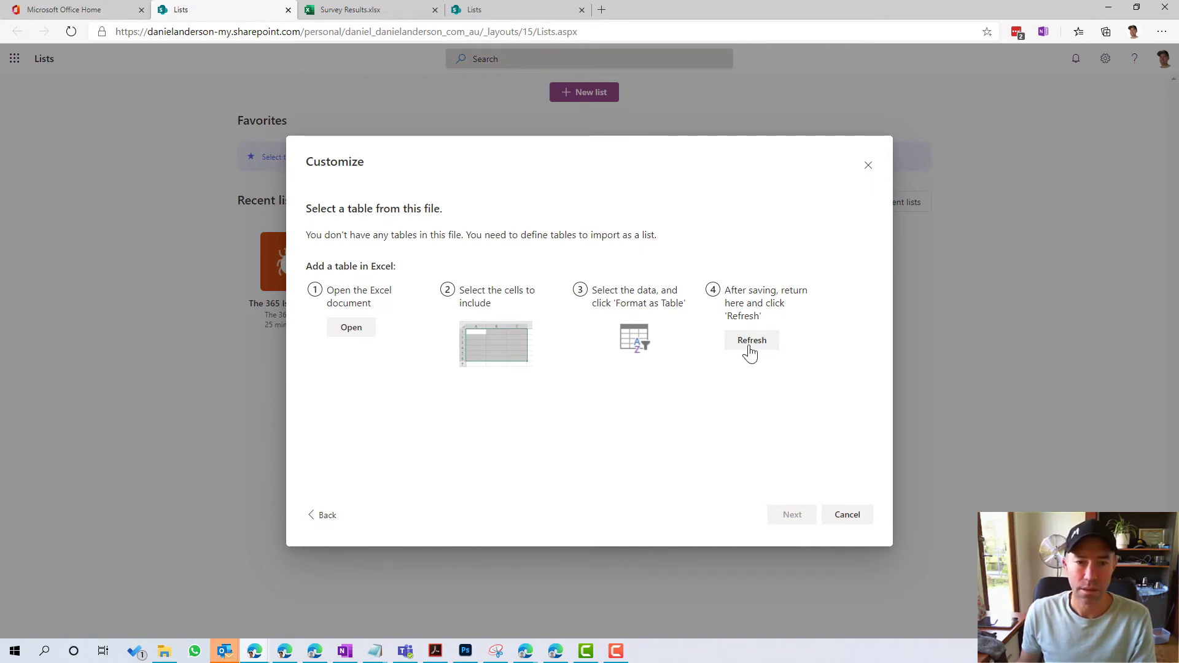
click(752, 349)
click(380, 11)
click(605, 280)
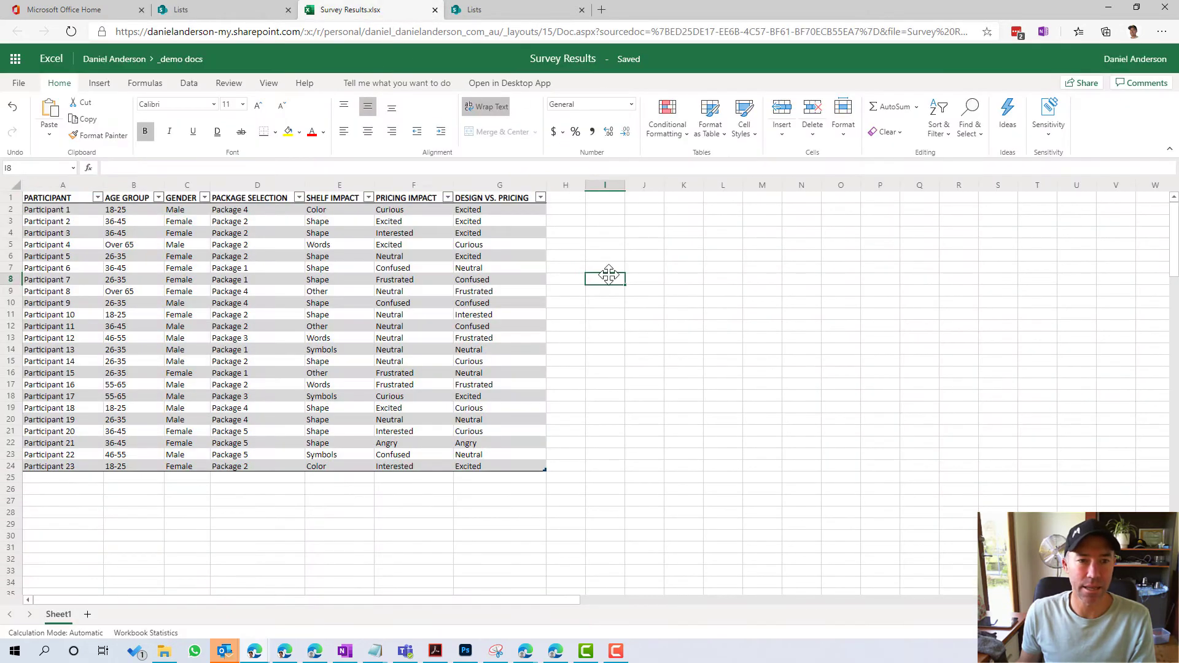
click(434, 11)
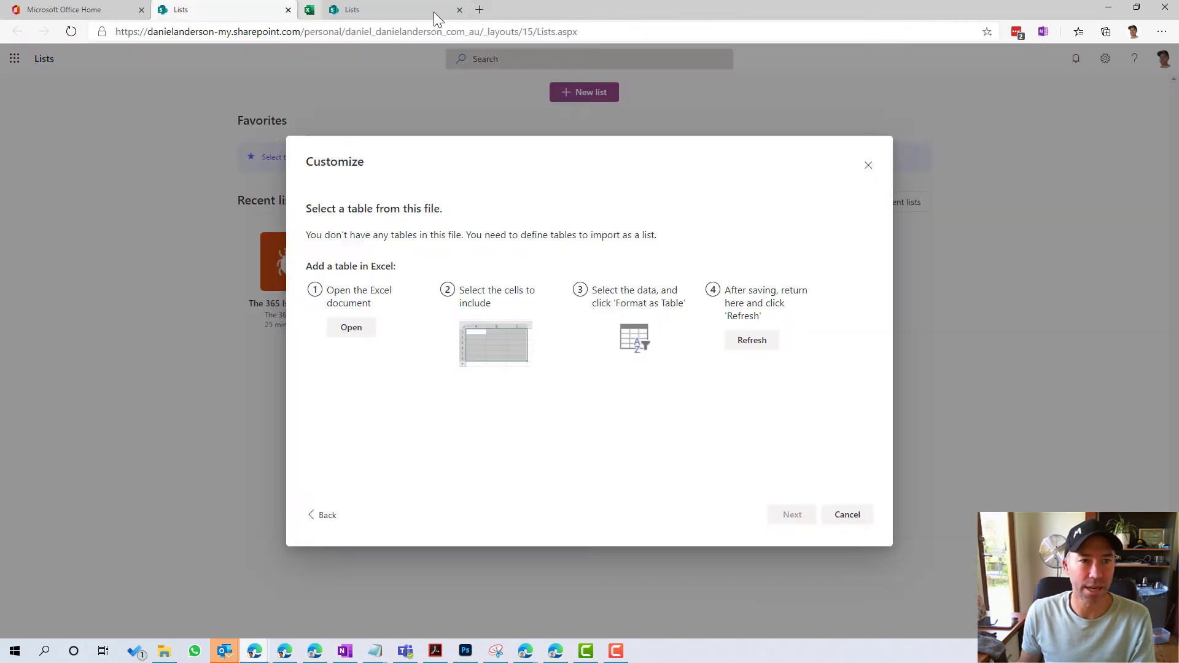
click(746, 344)
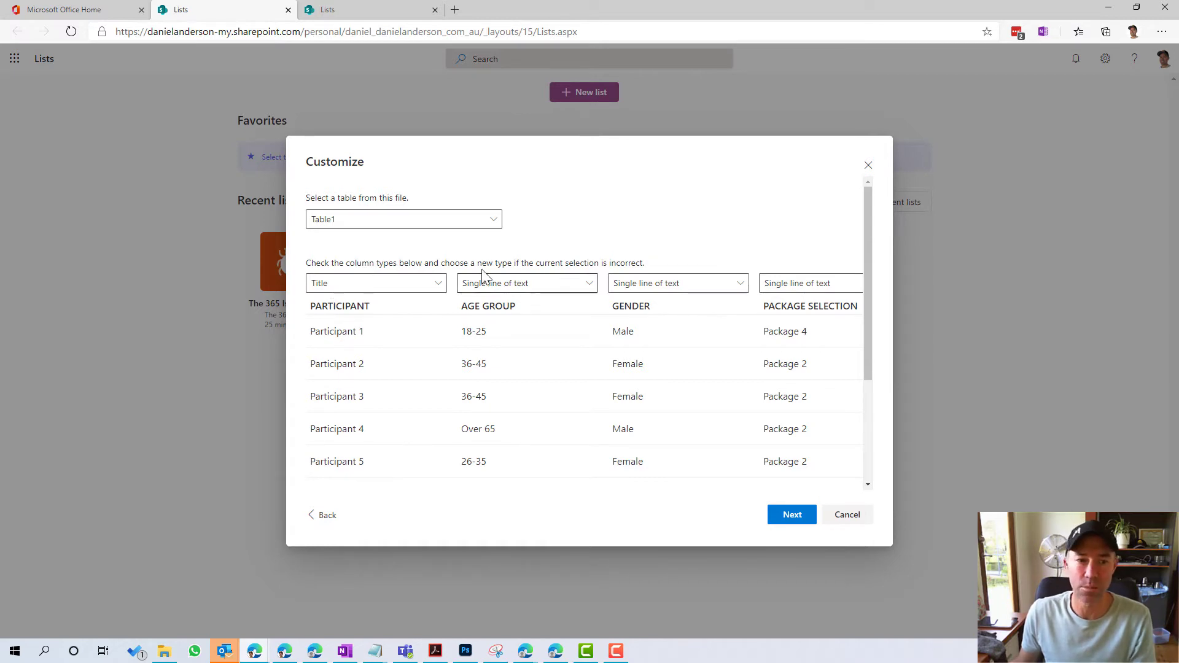
Set Gender and Package Selection to Choice columns, leaving Age Group unchanged
click(518, 288)
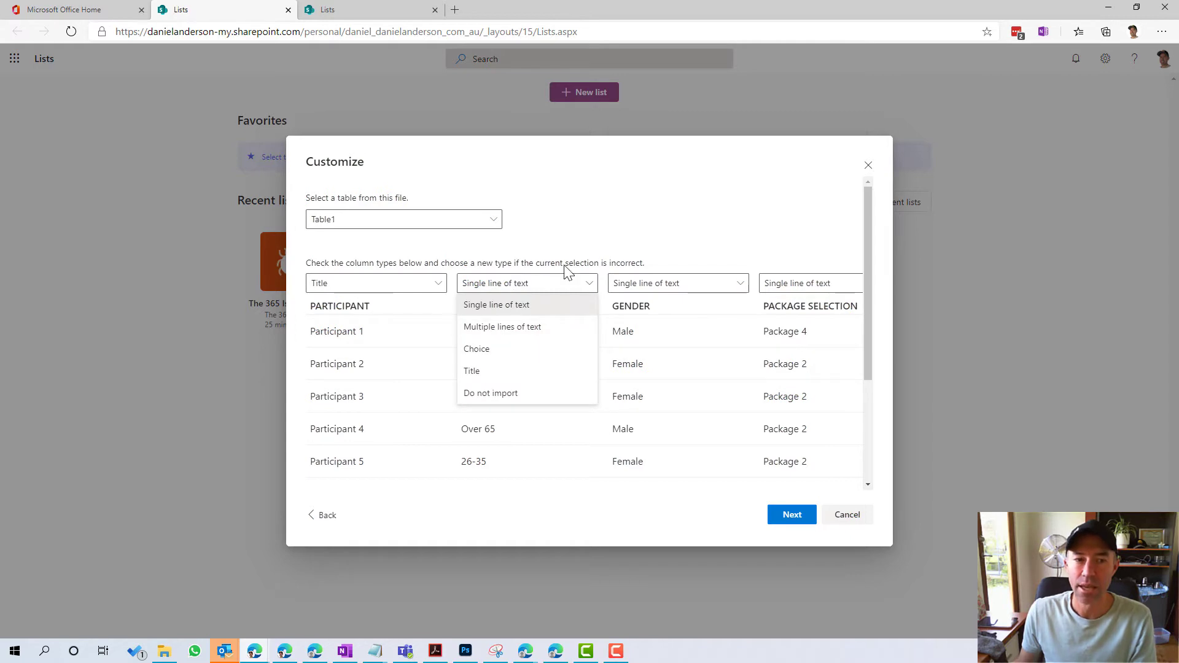
click(639, 238)
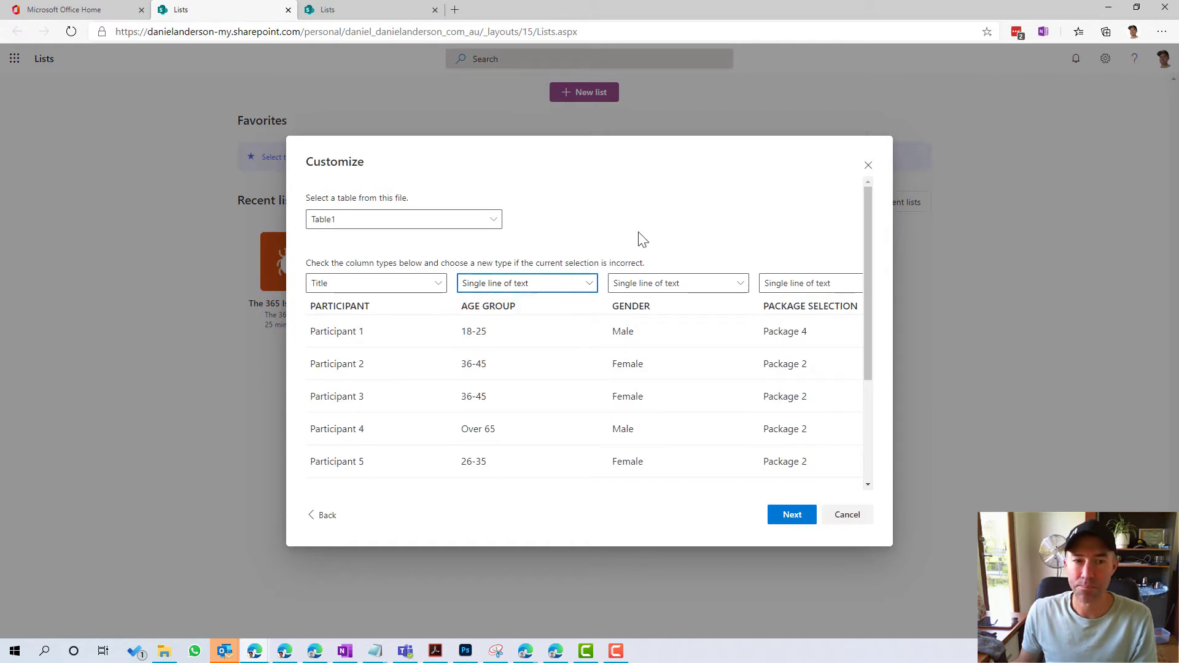
click(642, 290)
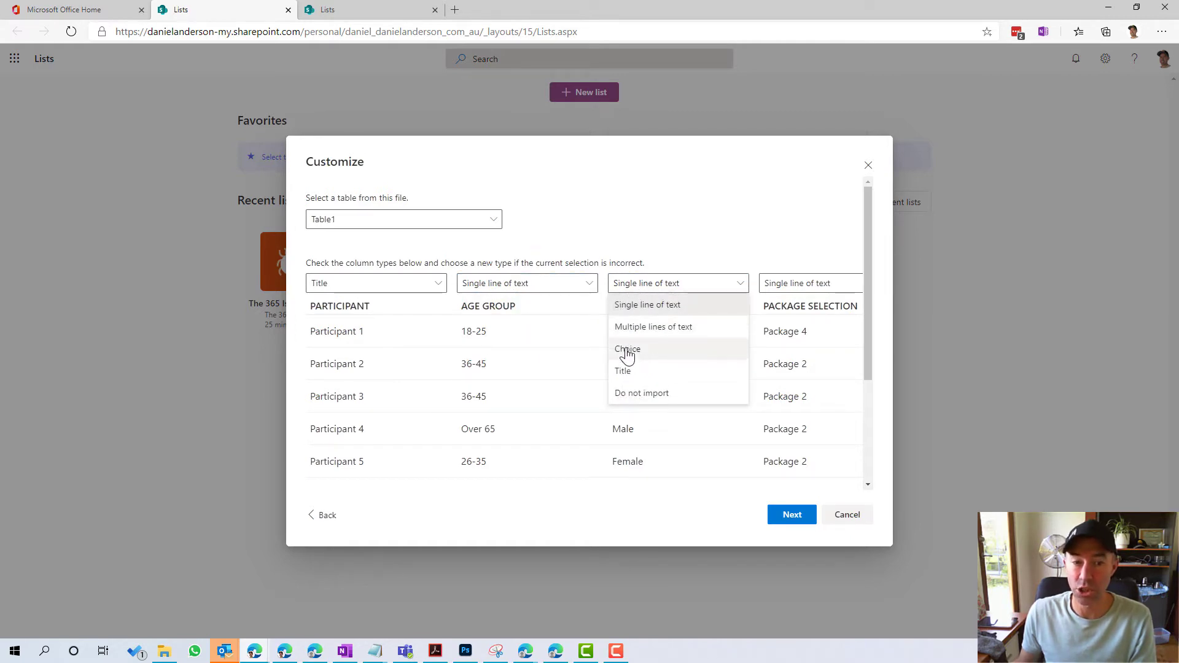
click(629, 355)
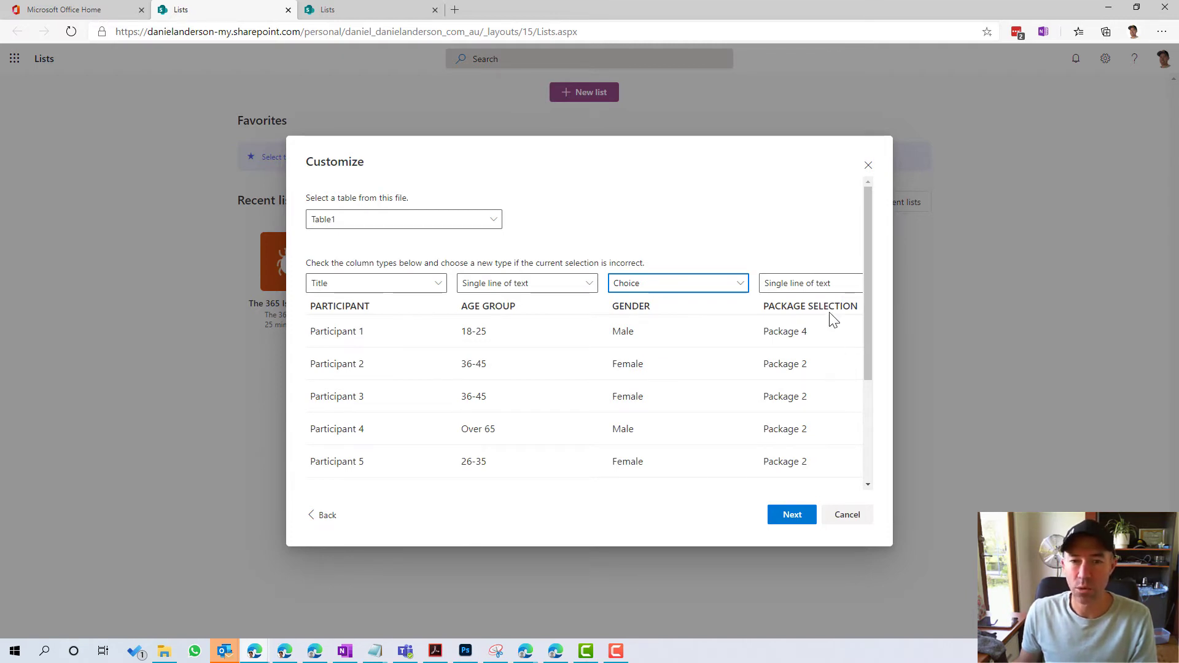
click(798, 285)
click(796, 353)
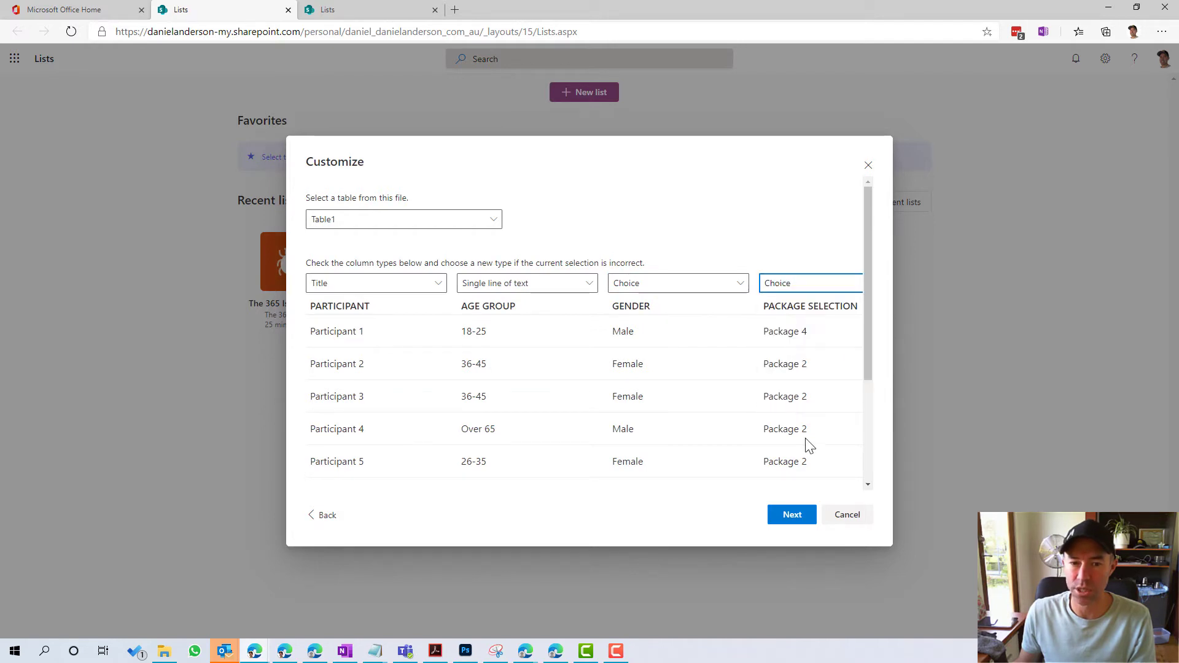
click(792, 516)
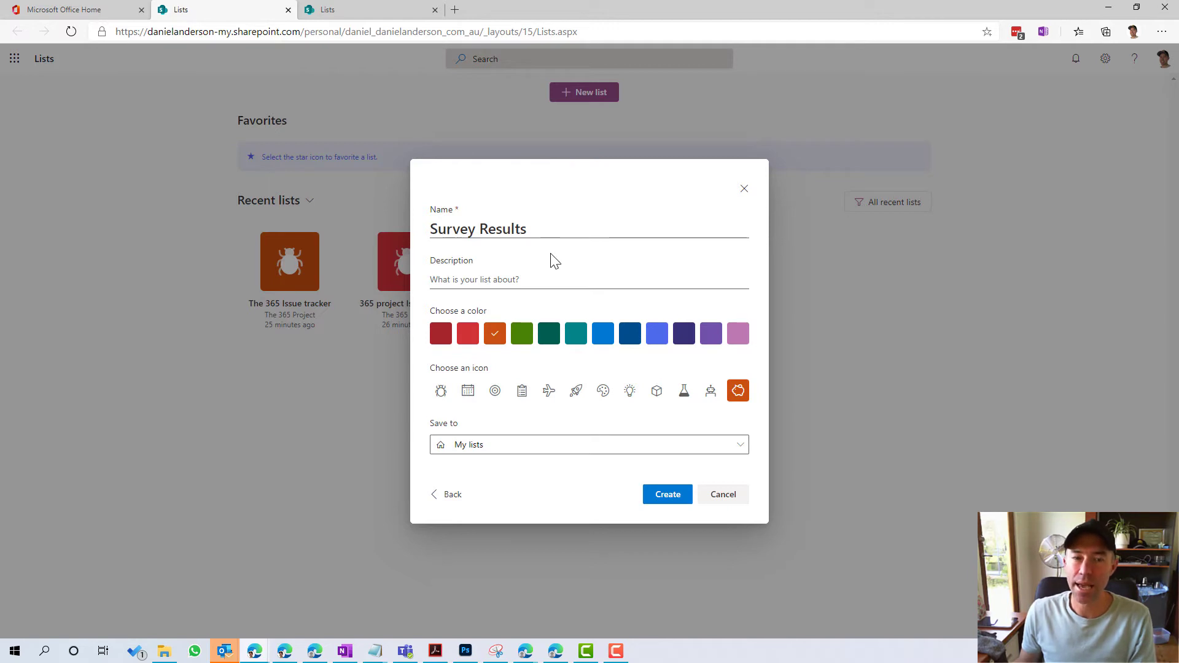
Give Survey Results the green colour and try creating it, getting the site-design error
click(453, 281)
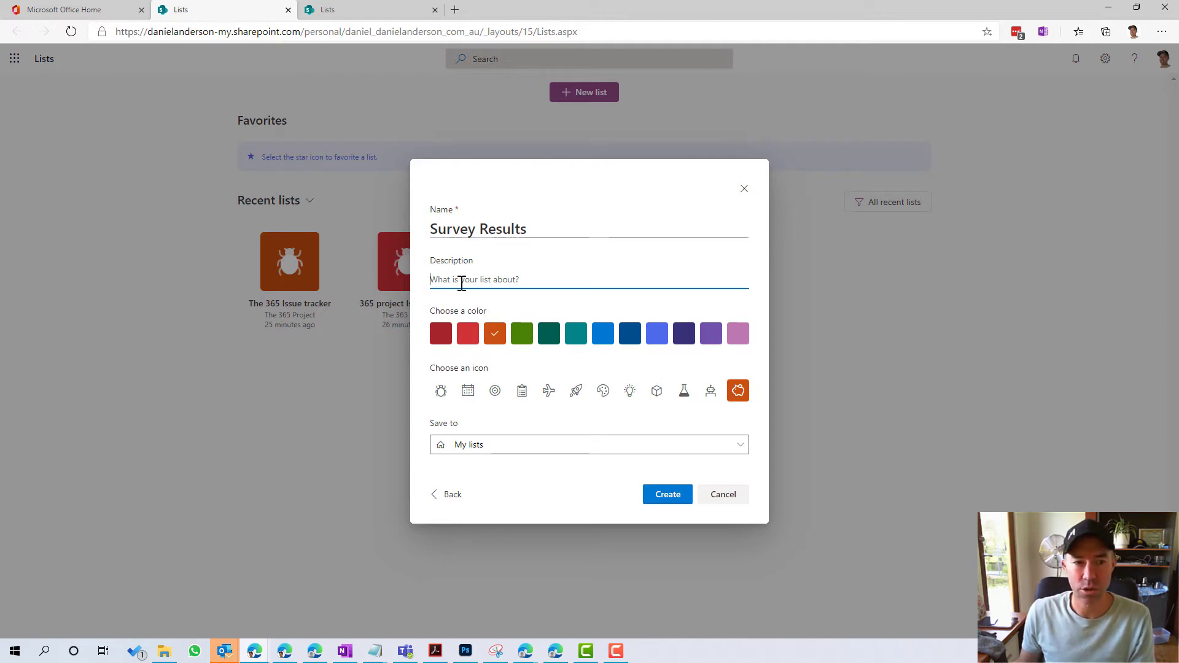
click(522, 340)
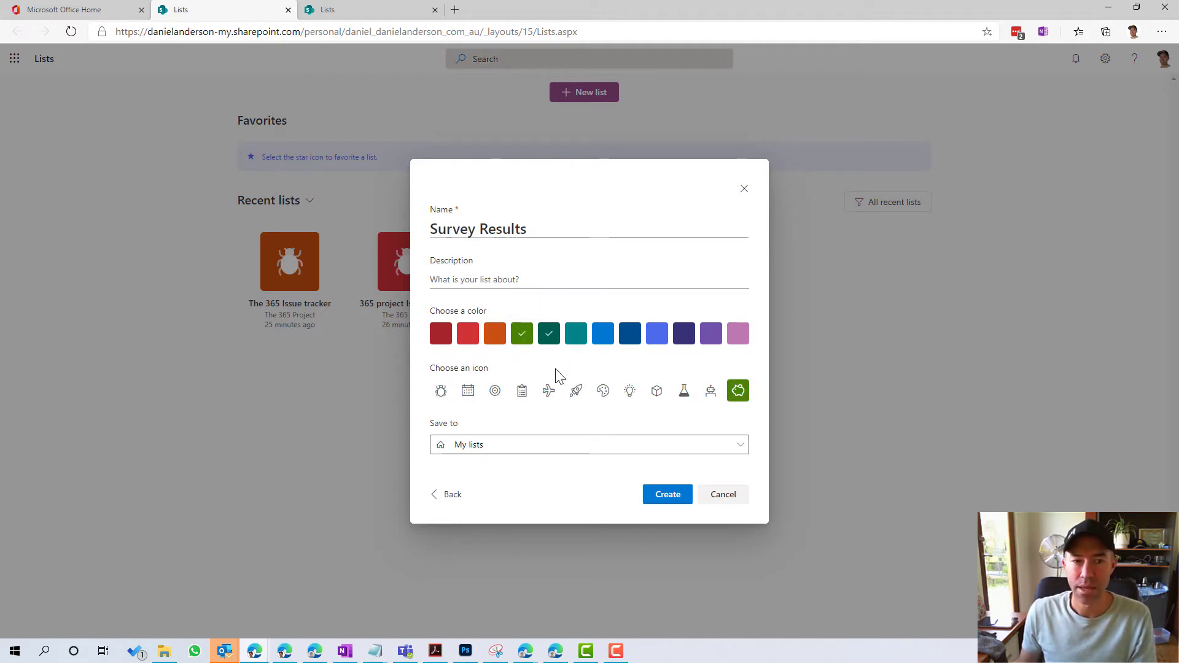
click(669, 507)
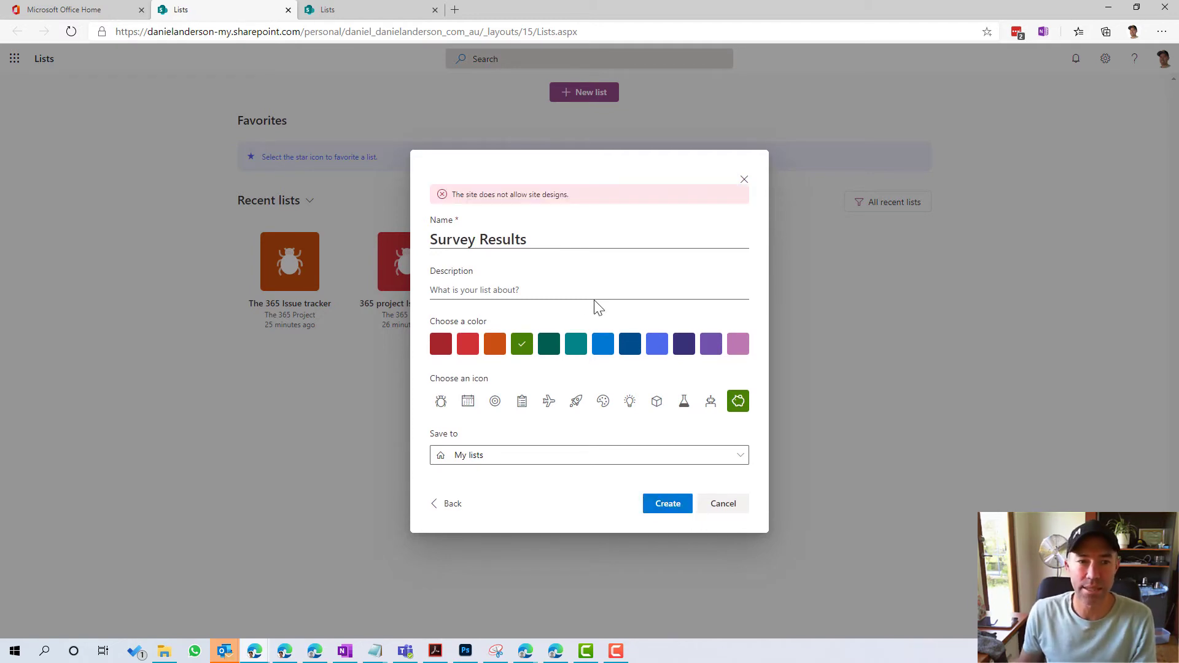
Change Save to from My lists to The 365 Project and create the Survey Results list
click(510, 286)
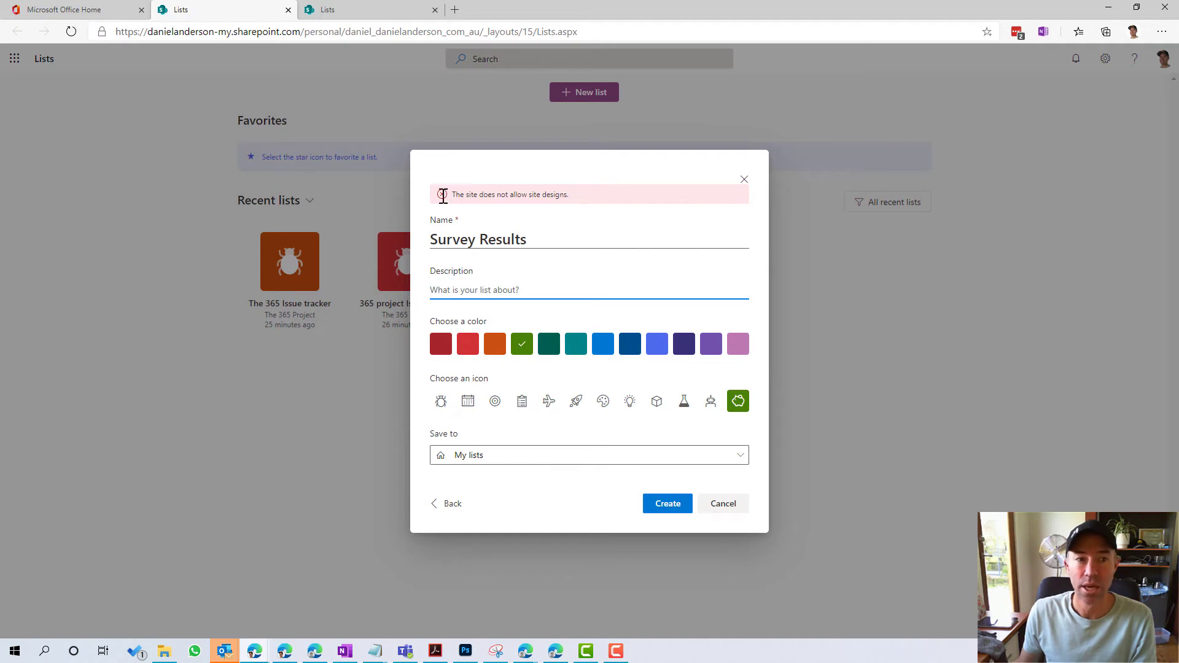
drag(443, 196, 606, 192)
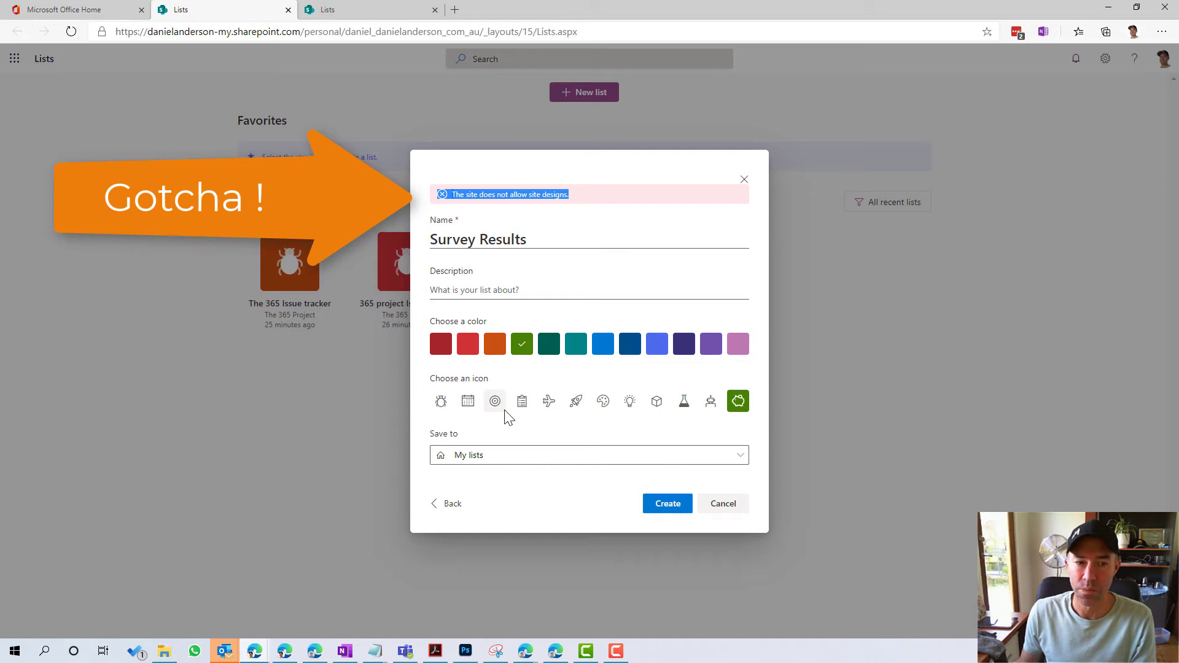
click(489, 455)
scroll(473, 282, down, 1)
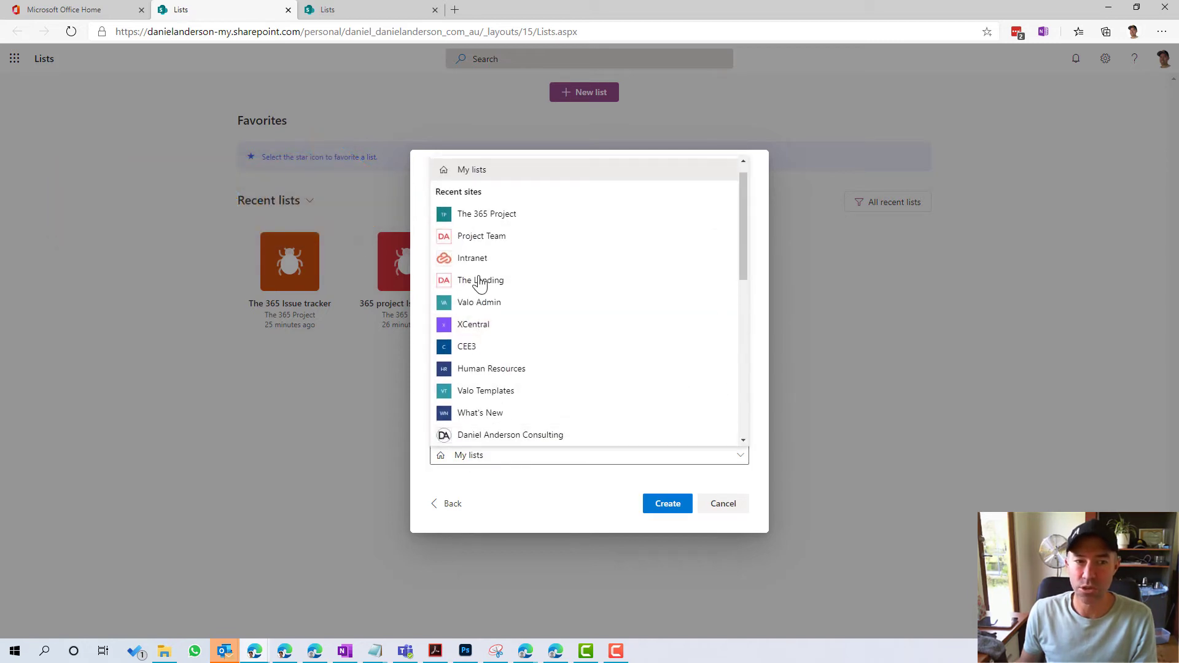
click(470, 223)
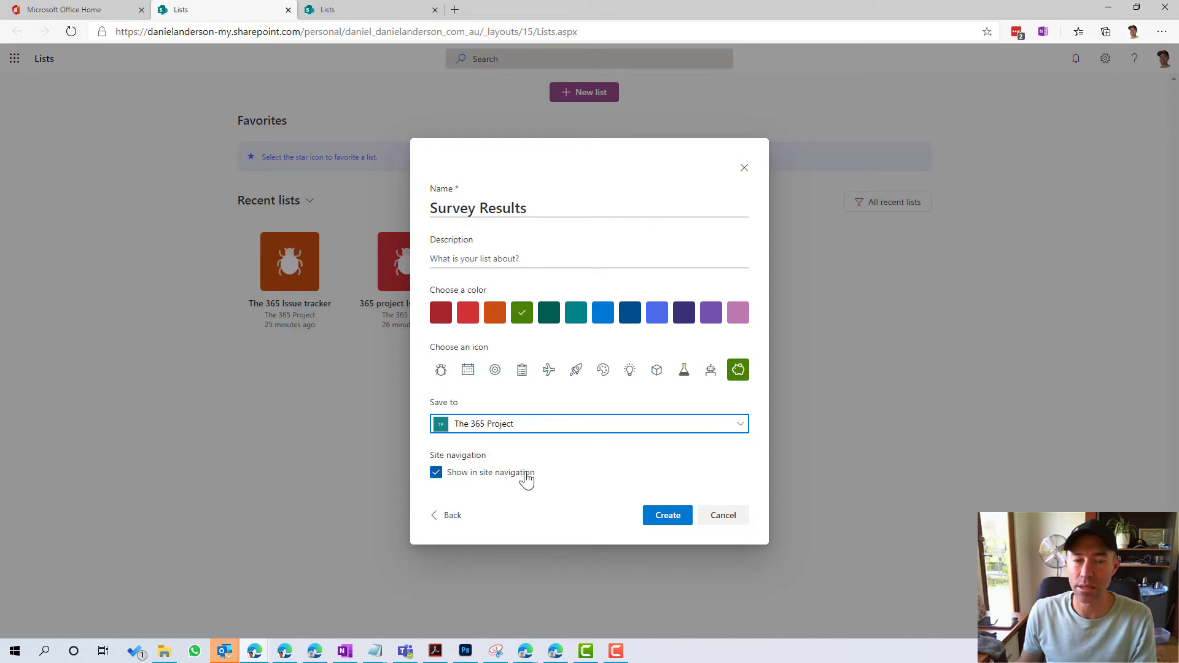
click(662, 523)
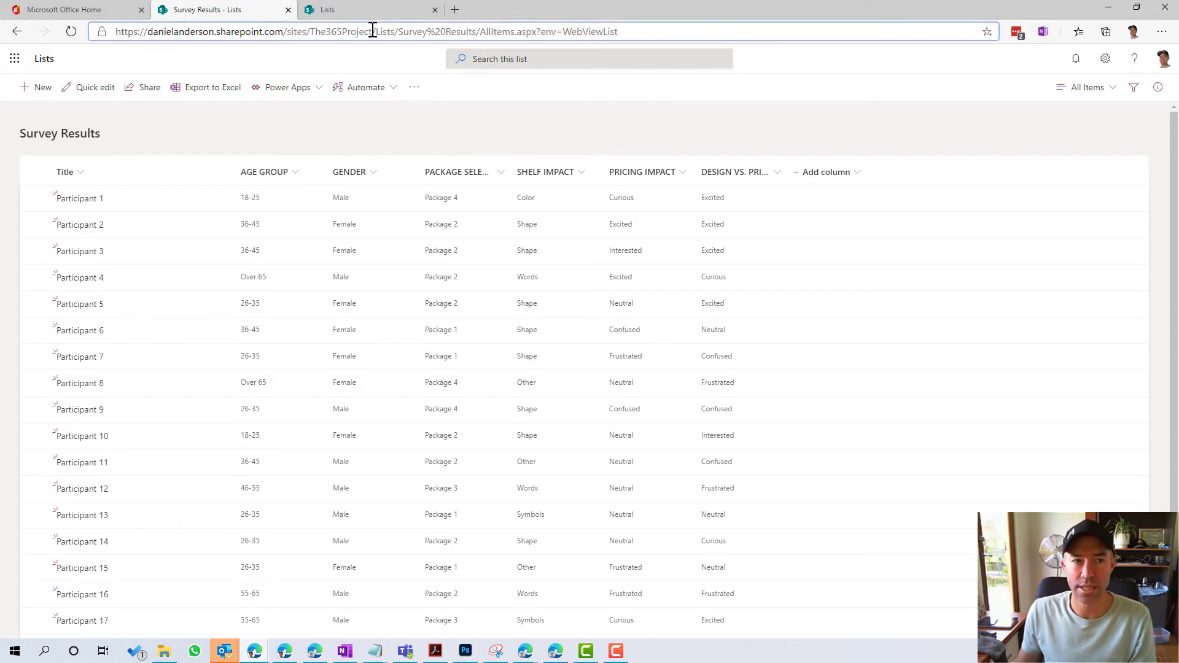
Copy The 365 Project site part of the list's URL for use in the other Lists tab
drag(372, 31, 115, 34)
key(ctrl+c)
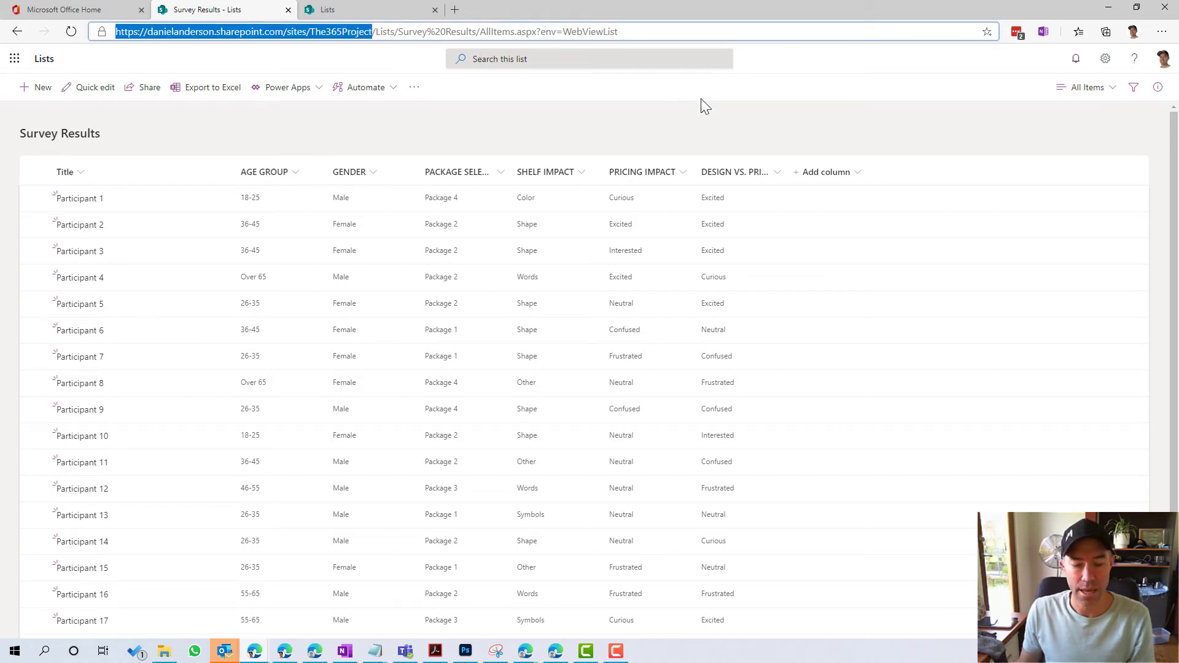
click(362, 16)
Paste the copied address in the second tab to load The 365 Project home page
click(403, 31)
key(ctrl+v)
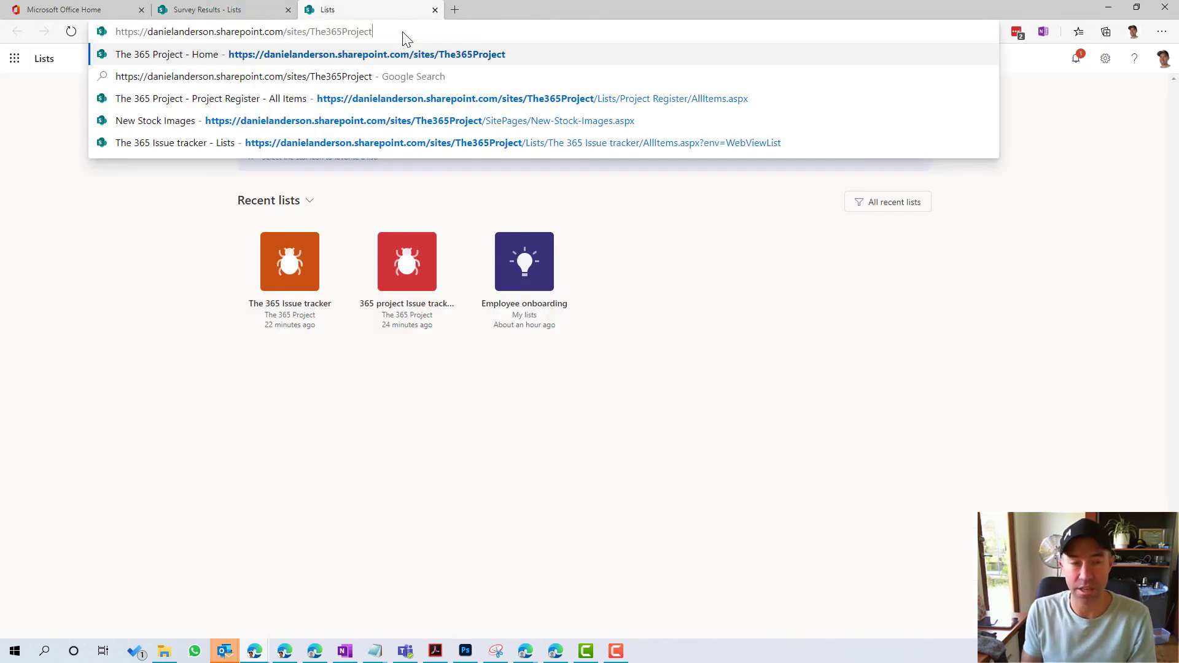
key(Return)
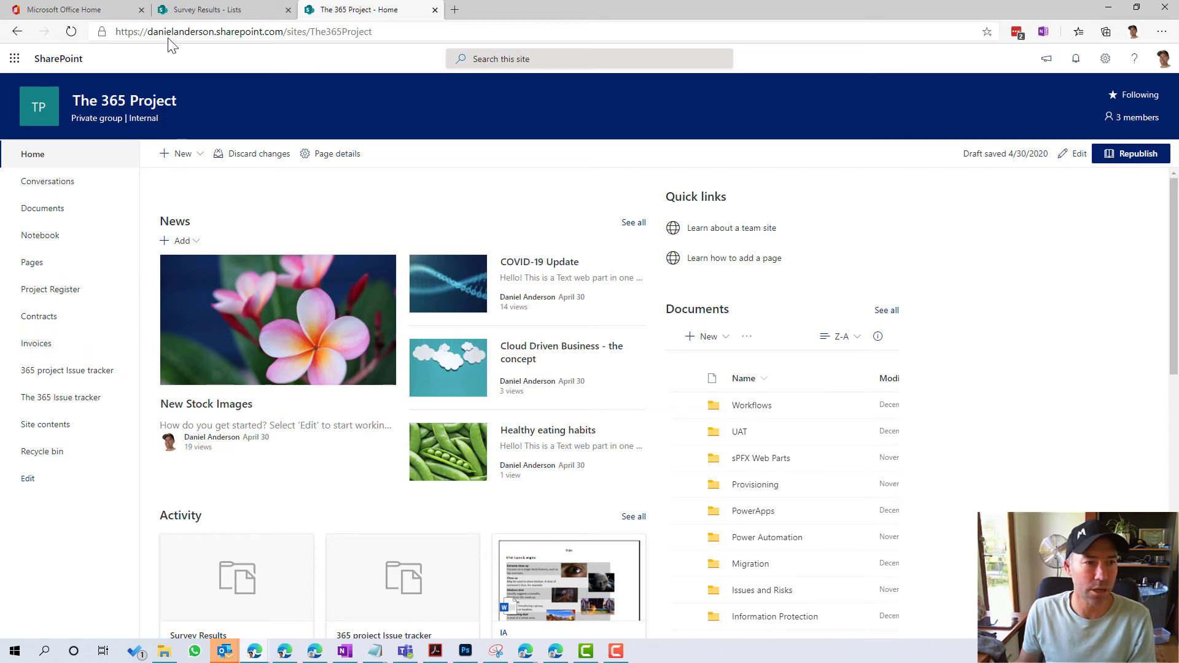
Find Survey Results in the site's Site contents and open the list from there
click(207, 10)
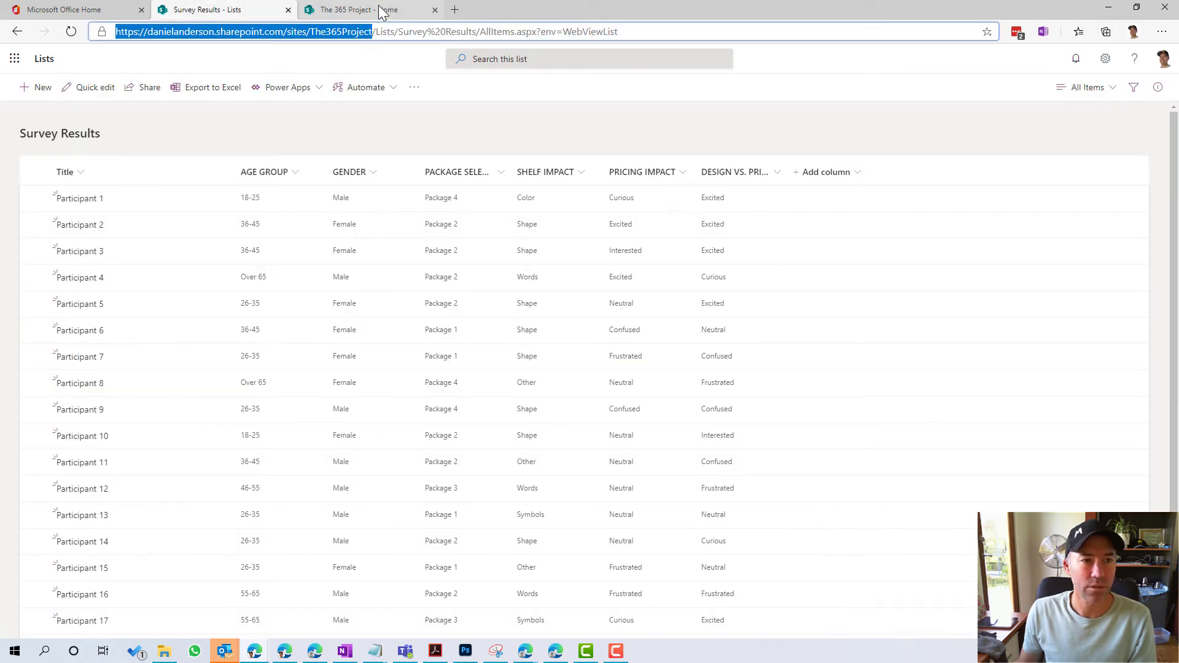
click(380, 10)
click(1105, 58)
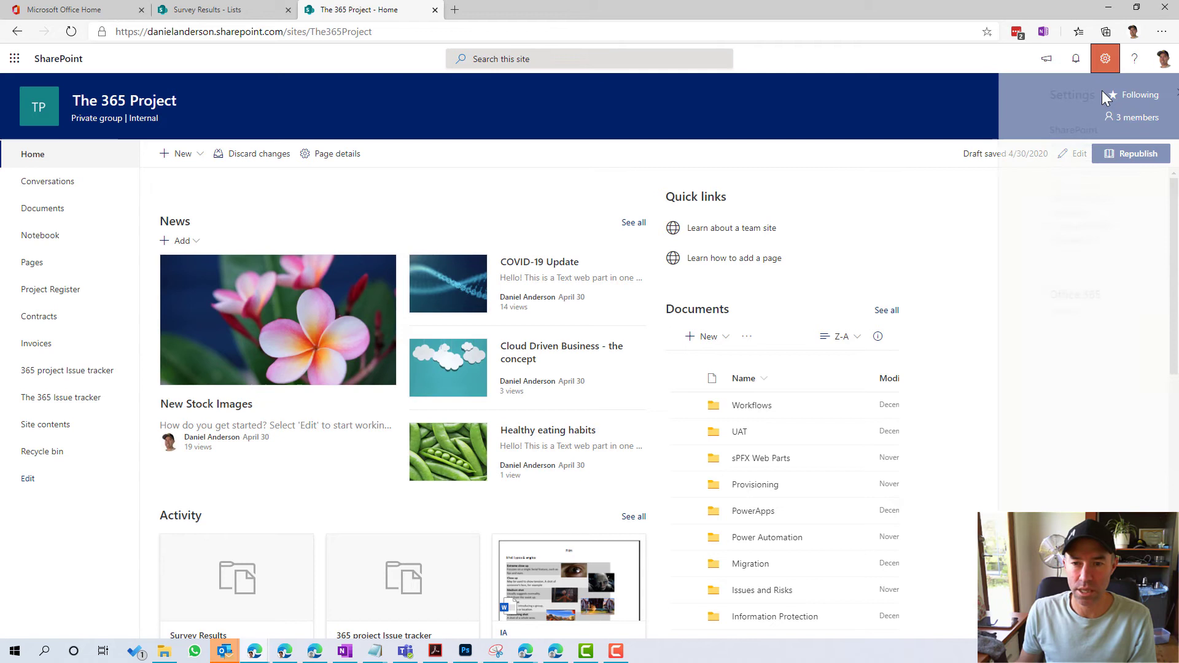
click(1021, 178)
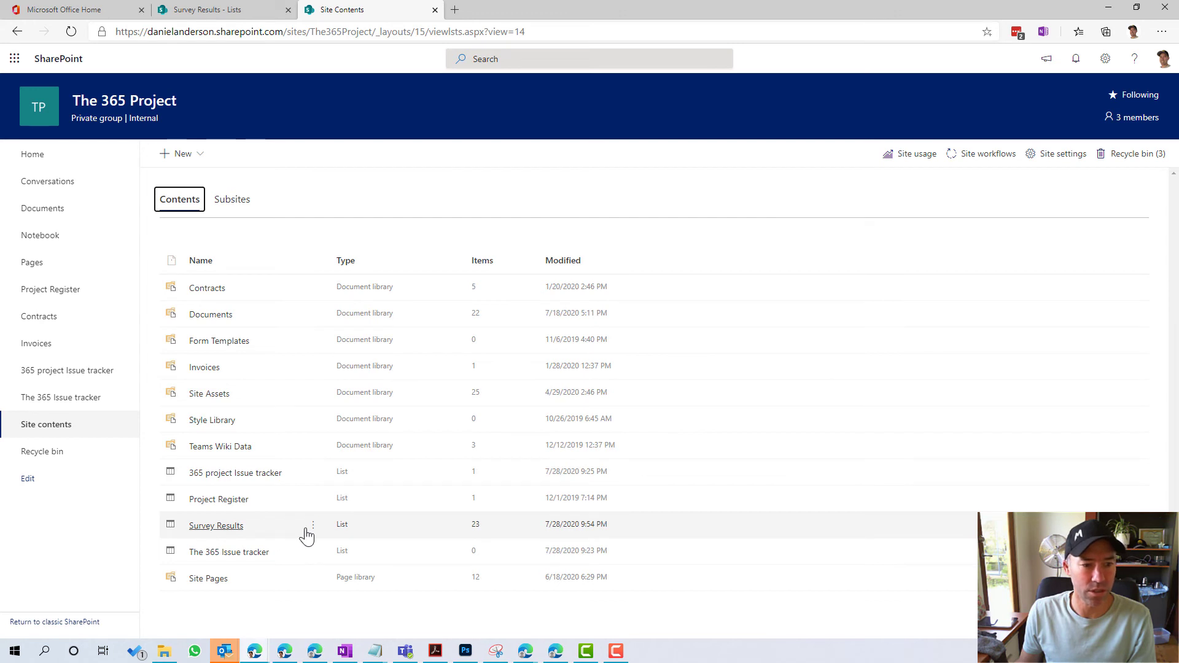
click(313, 527)
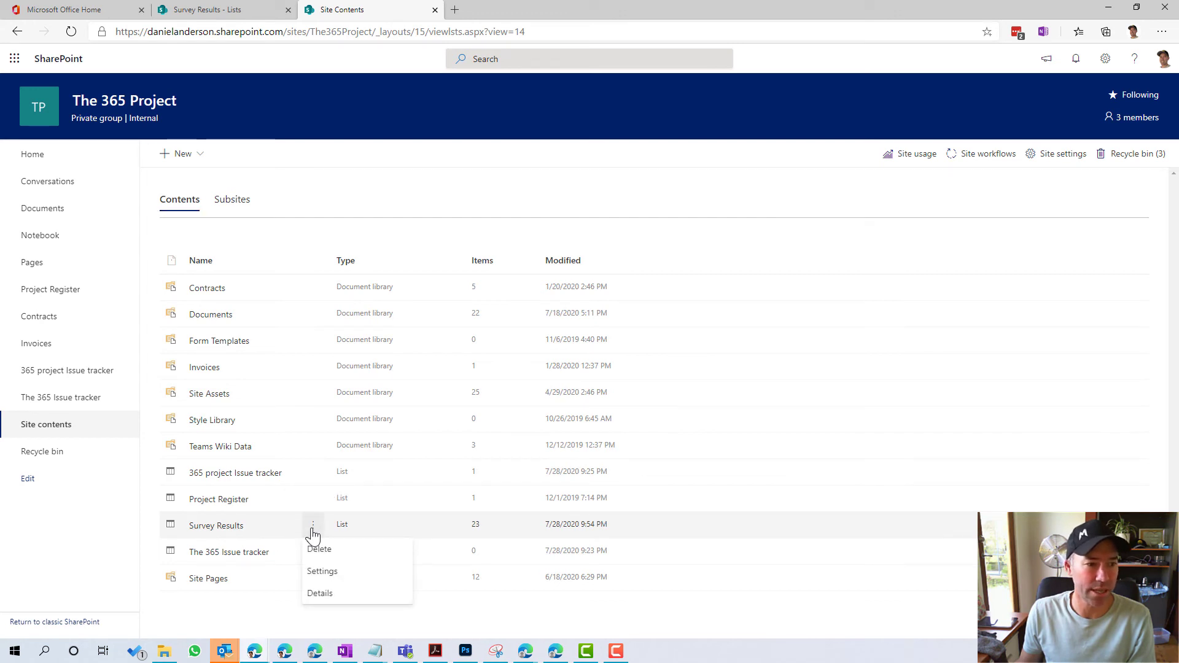
click(213, 527)
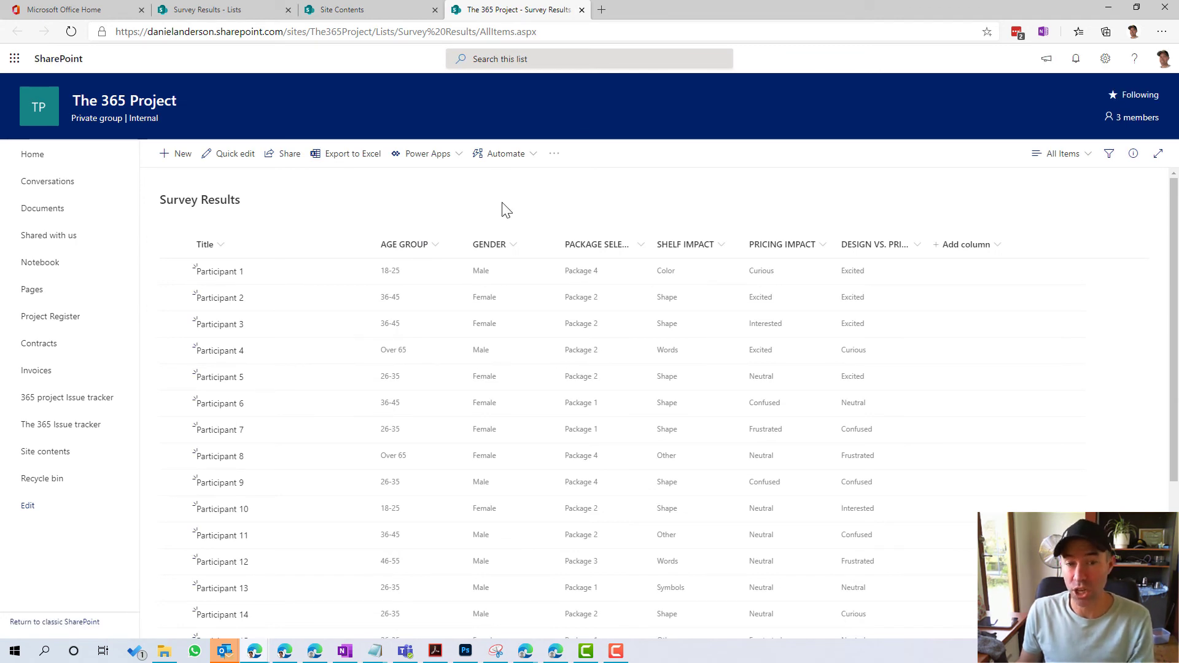
click(203, 11)
click(44, 62)
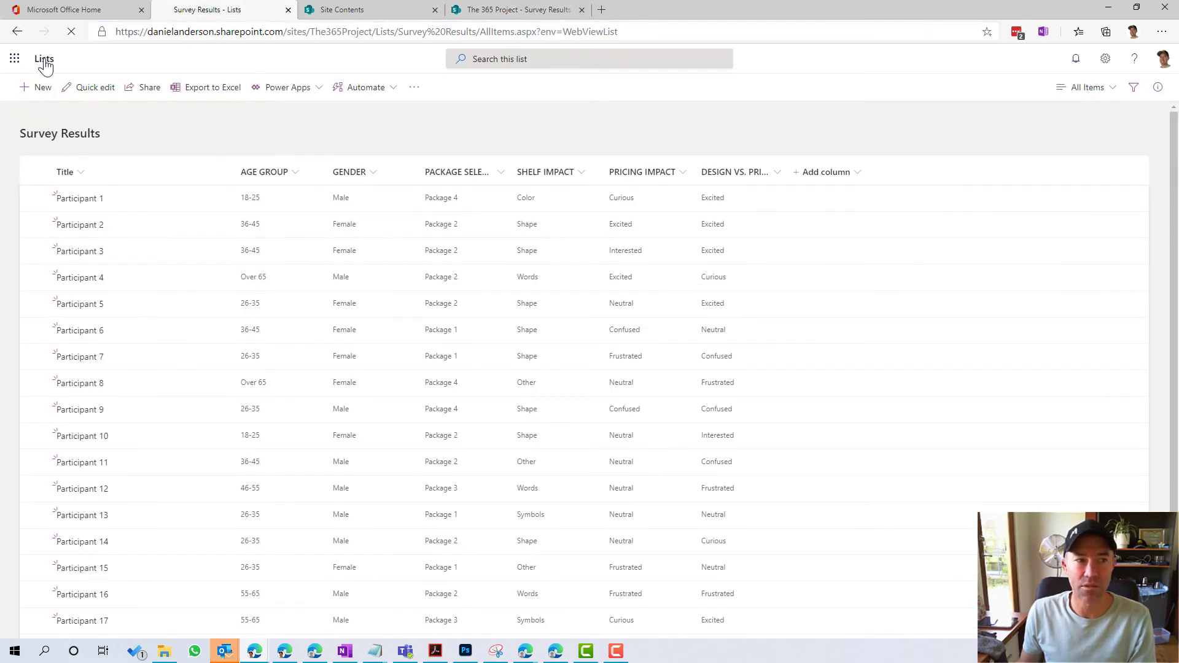
click(72, 32)
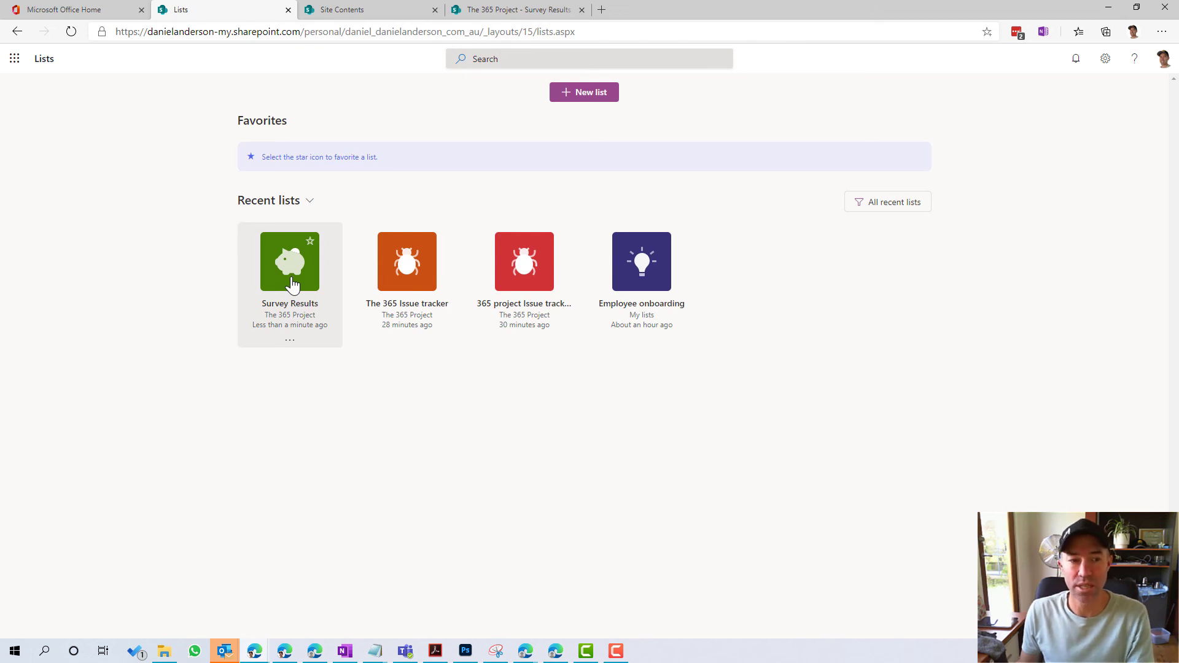
click(285, 270)
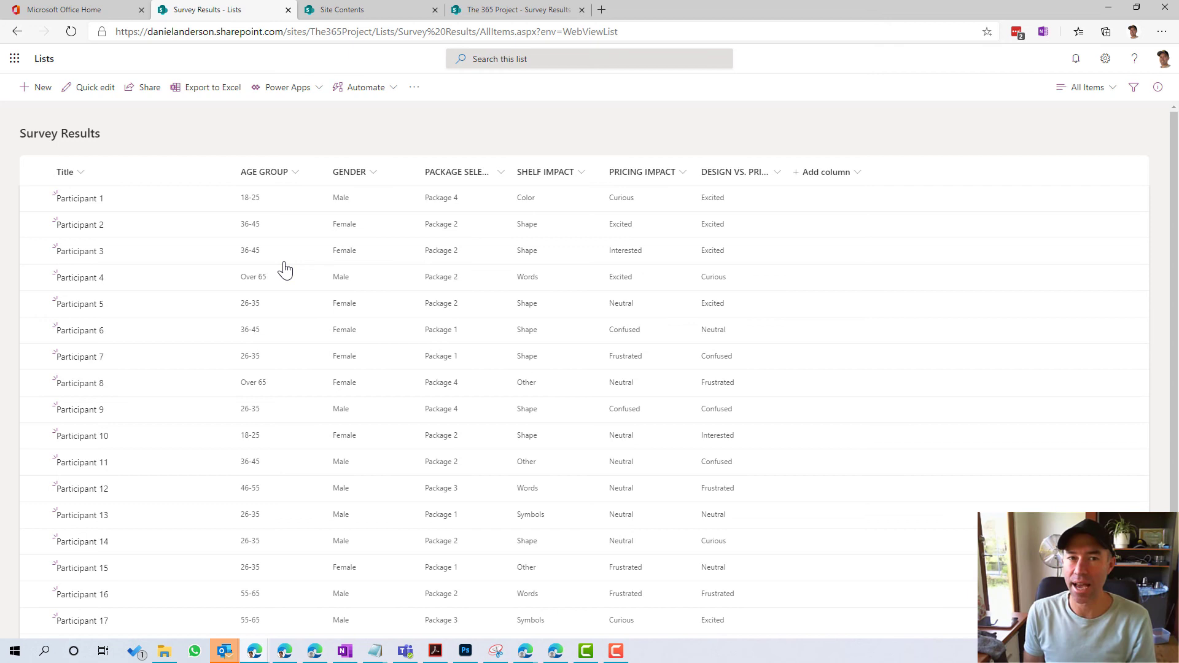
click(543, 9)
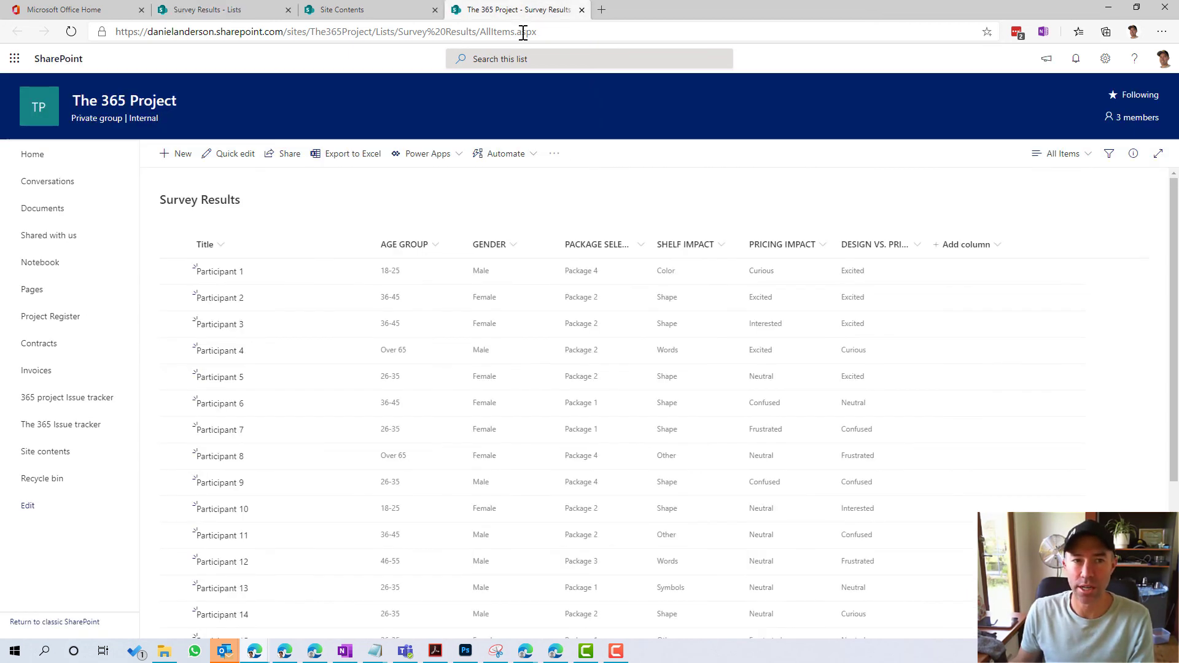
click(233, 9)
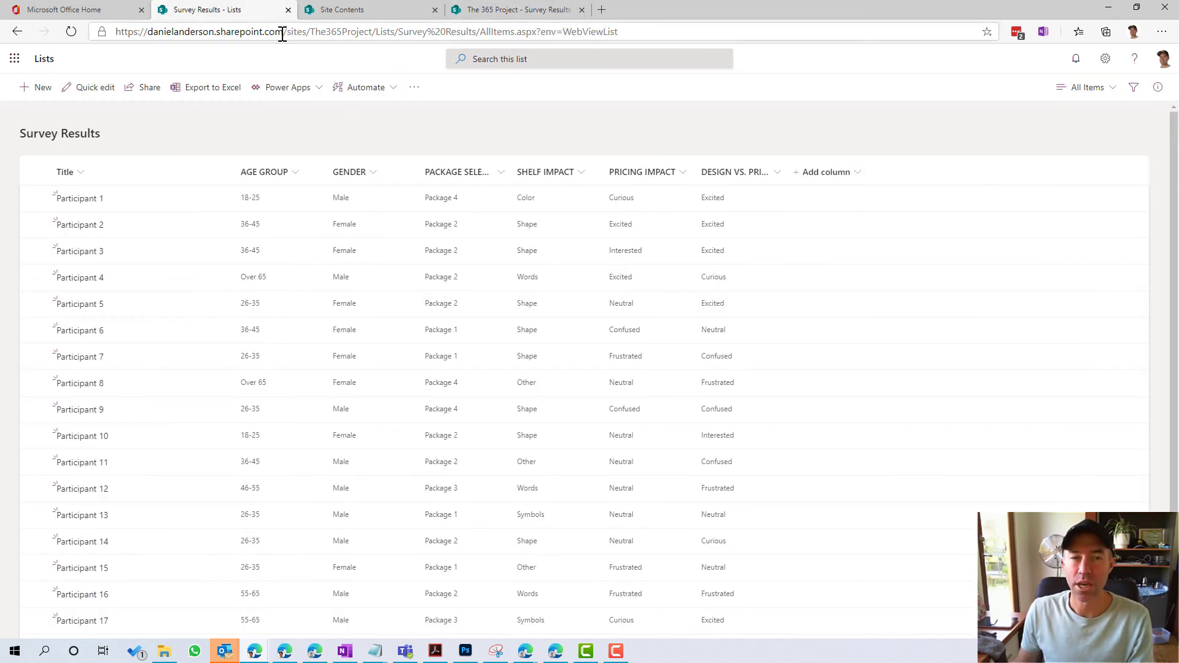